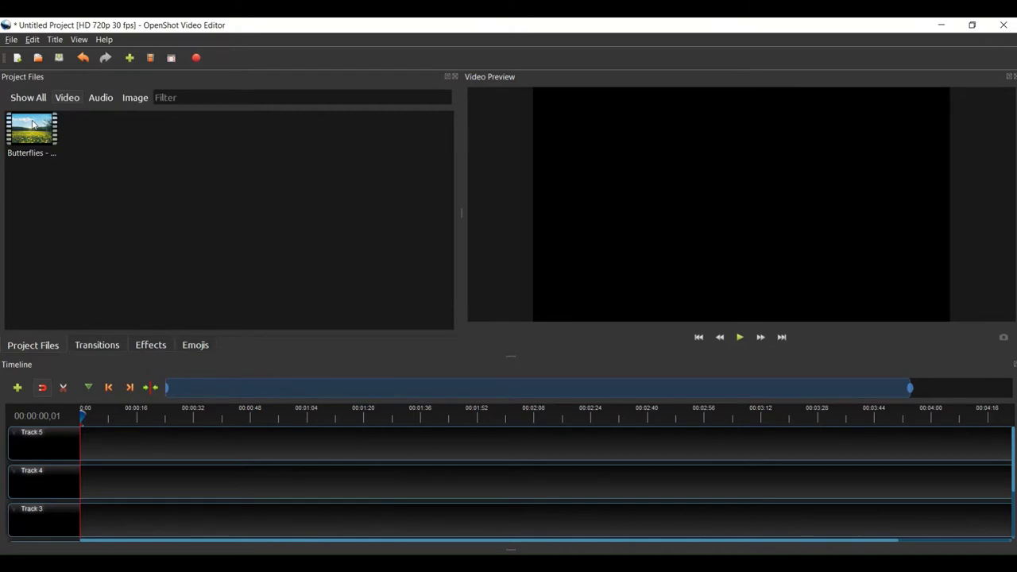
Place the Butterflies video at the start of Track 1 and preview it, returning the playhead to the start.
{"action": "scroll", "coordinate": [993, 482], "scroll_direction": "down", "scroll_amount": 2}
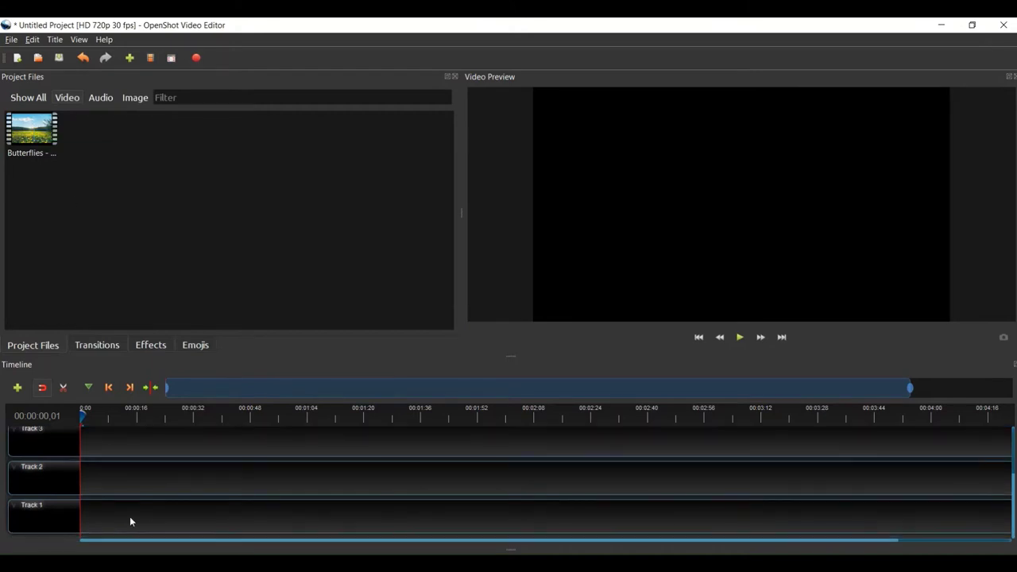
{"action": "left_click_drag", "start_coordinate": [32, 131], "coordinate": [80, 504]}
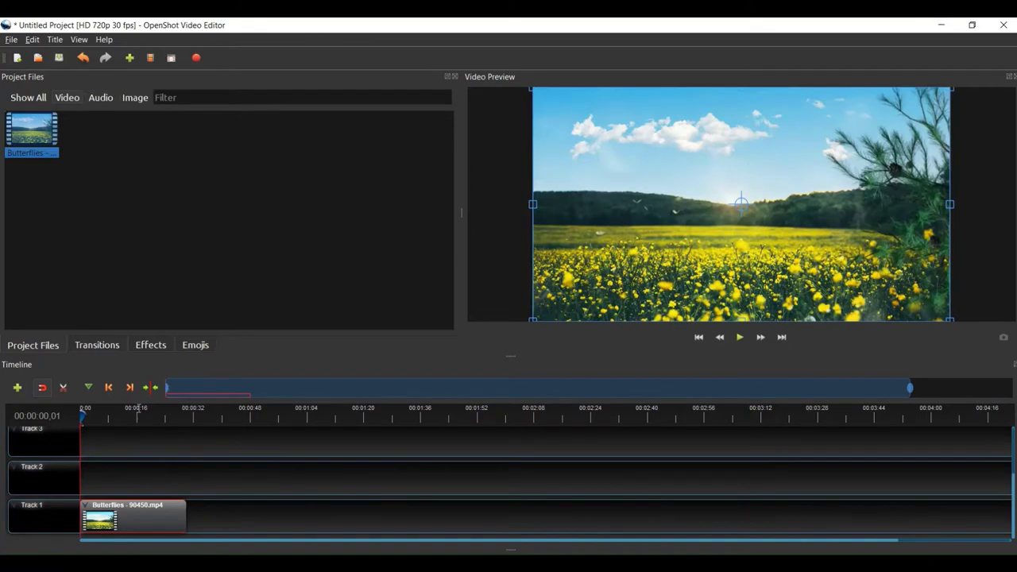
{"action": "left_click", "coordinate": [740, 337]}
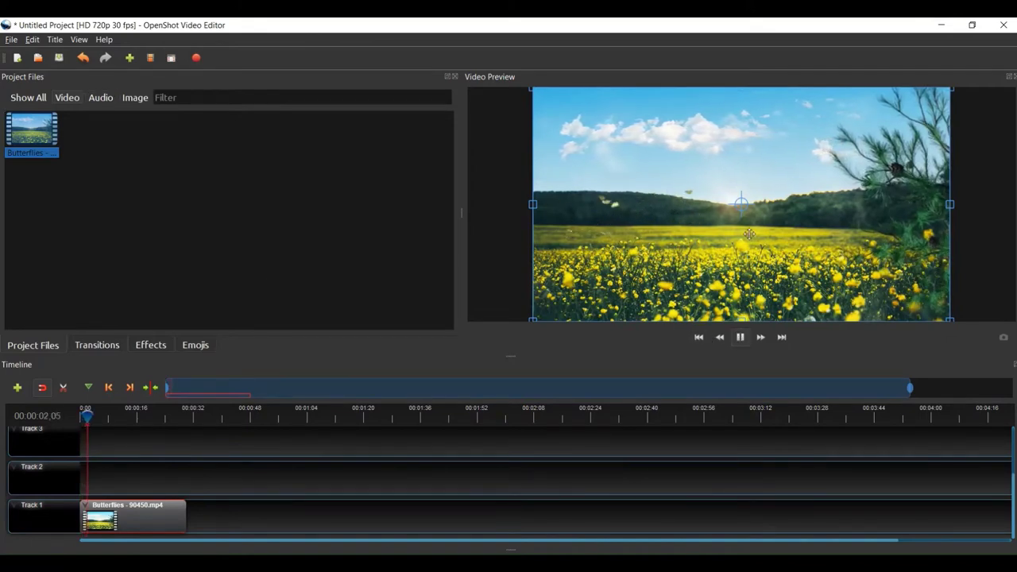
{"action": "left_click", "coordinate": [740, 337]}
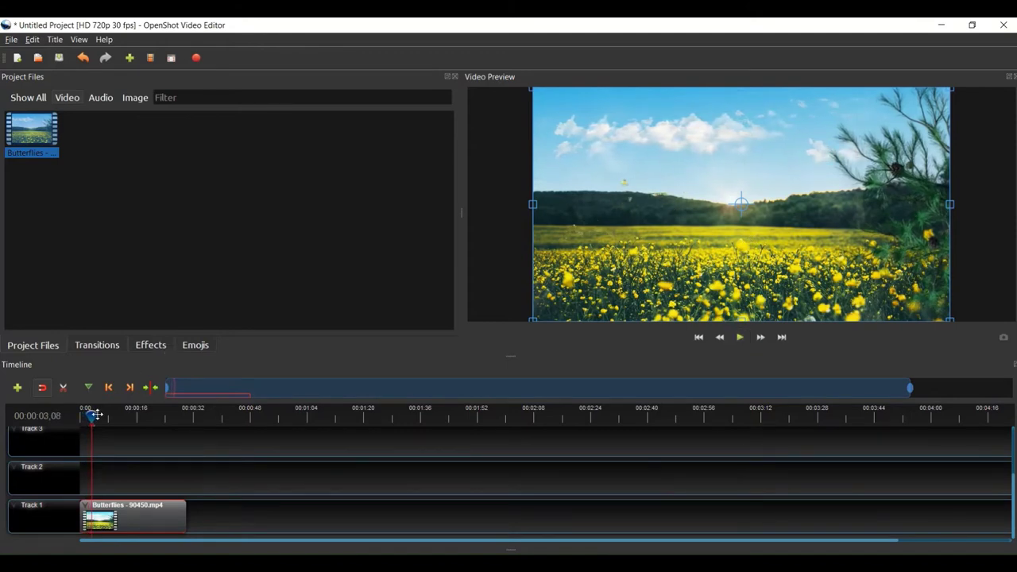
{"action": "left_click_drag", "start_coordinate": [94, 414], "coordinate": [80, 413]}
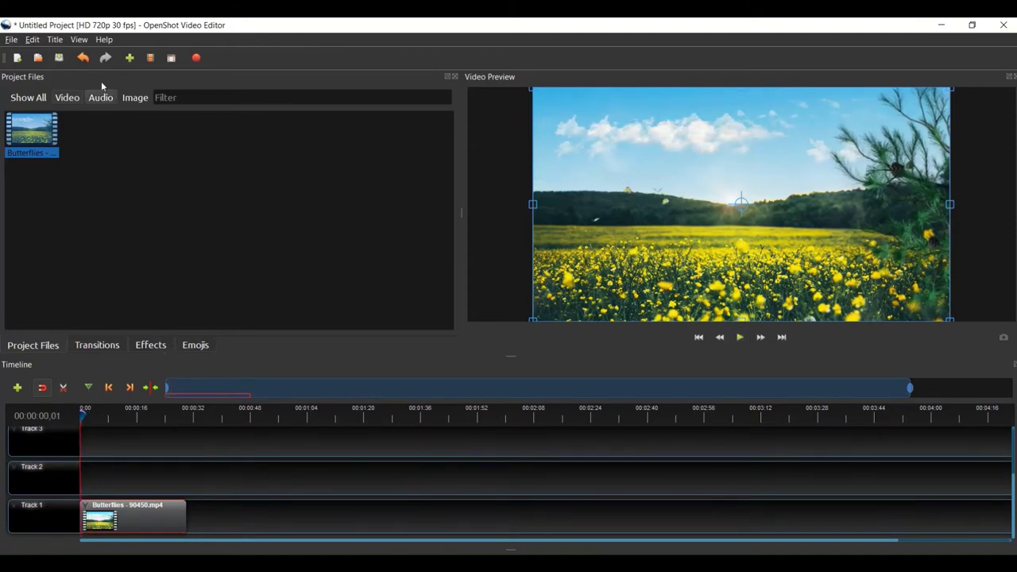
Start a new title from the Bubbles 1 template with the file name Generic.
{"action": "left_click", "coordinate": [54, 39]}
{"action": "left_click", "coordinate": [72, 51]}
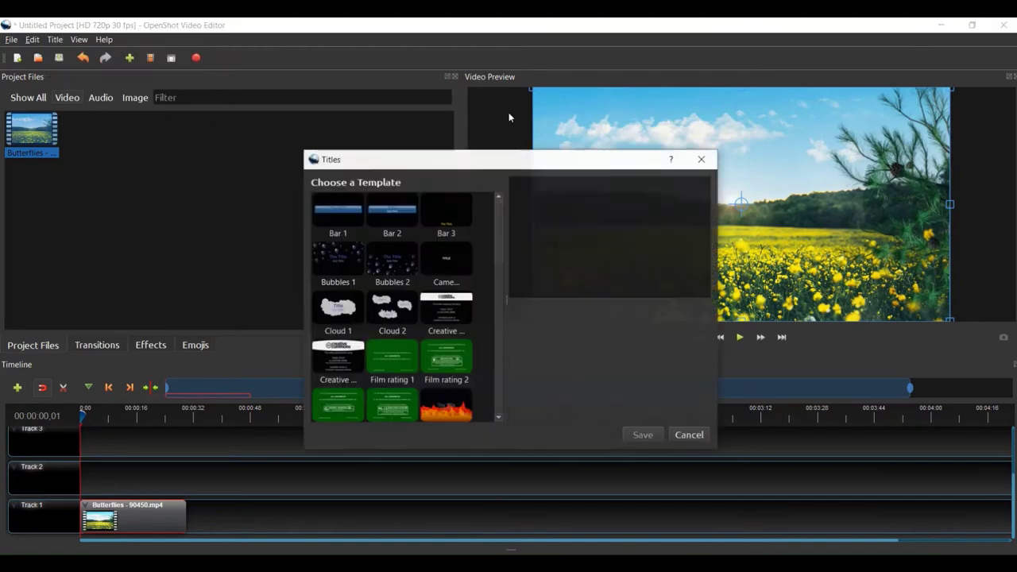
{"action": "left_click", "coordinate": [331, 262]}
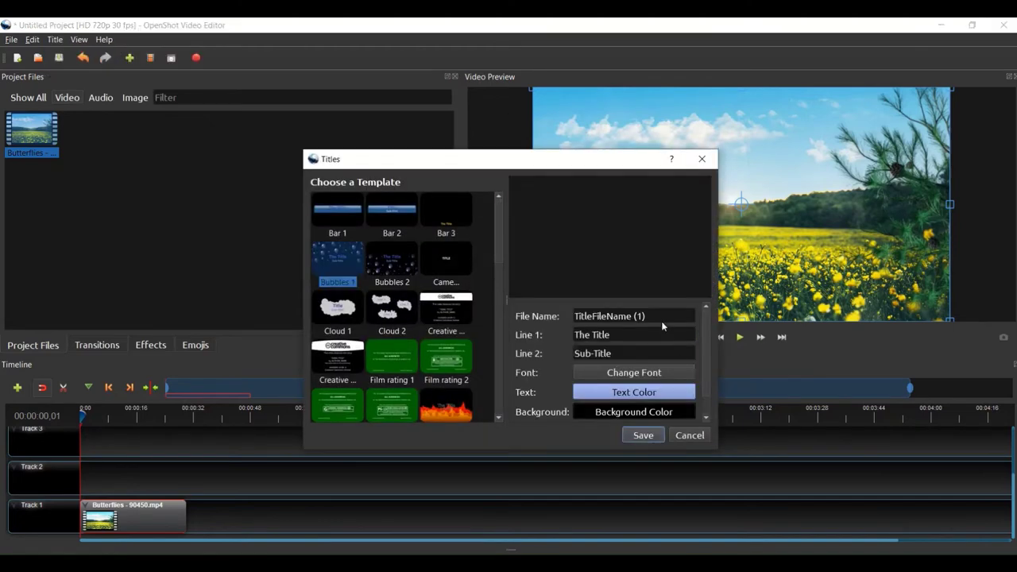
{"action": "left_click_drag", "start_coordinate": [658, 316], "coordinate": [562, 315]}
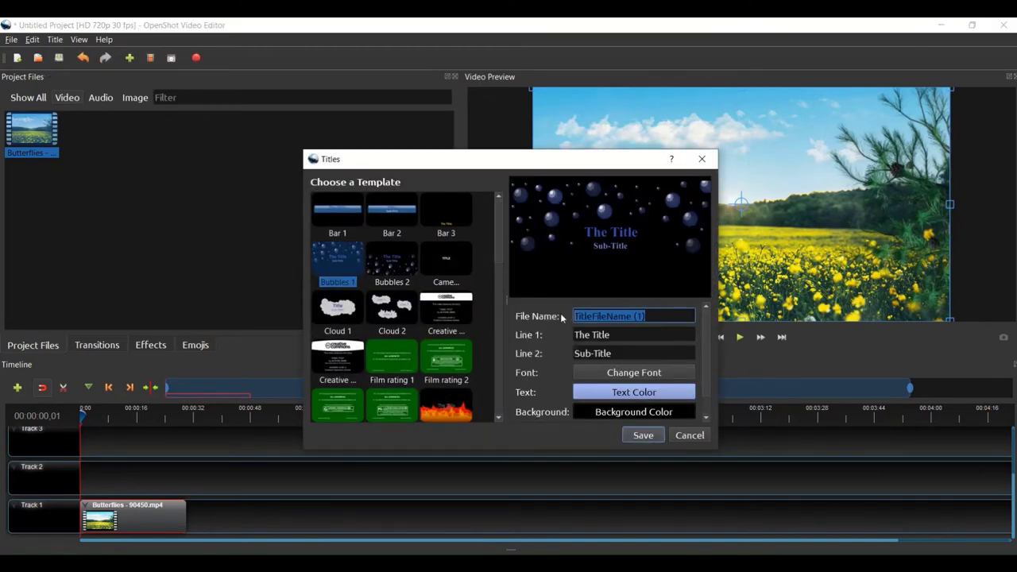
{"action": "type", "text": "Generic"}
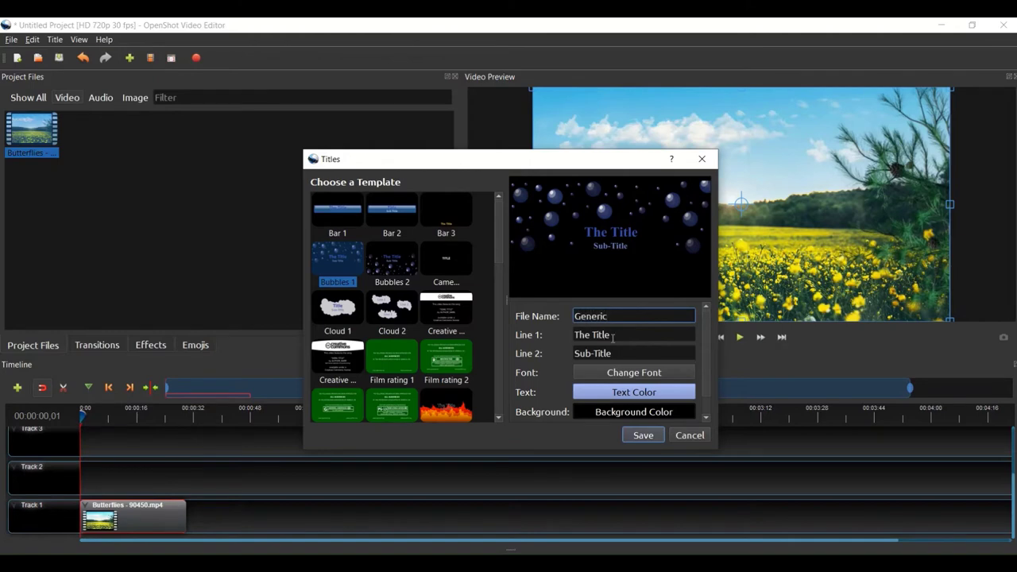
Set the title's first line to "Vacanța mea" and second line to "Locuri vizitate", and save the title.
{"action": "left_click_drag", "start_coordinate": [620, 335], "coordinate": [569, 338]}
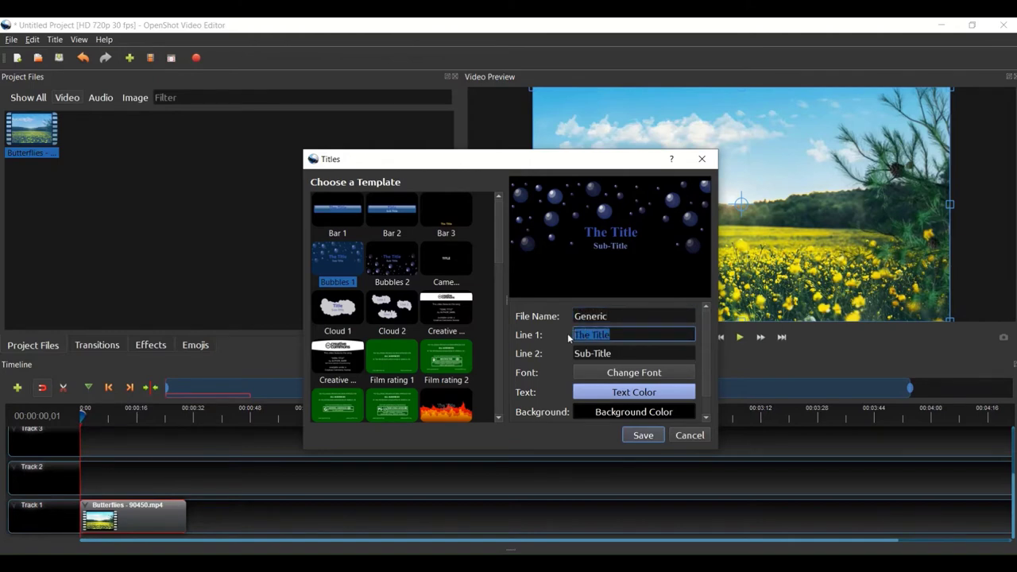
{"action": "type", "text": "V"}
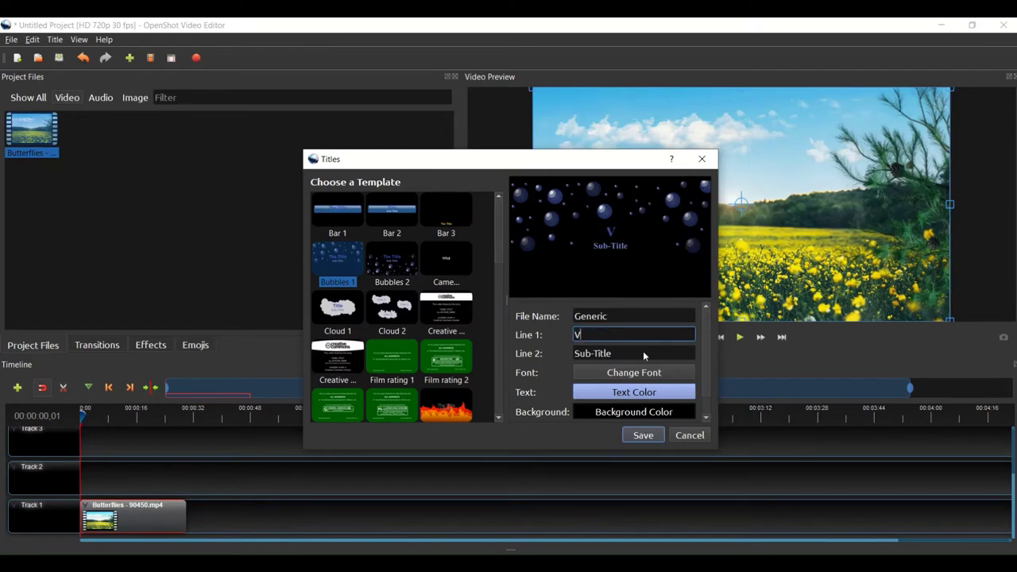
{"action": "type", "text": "acan"}
{"action": "type", "text": "ța mea"}
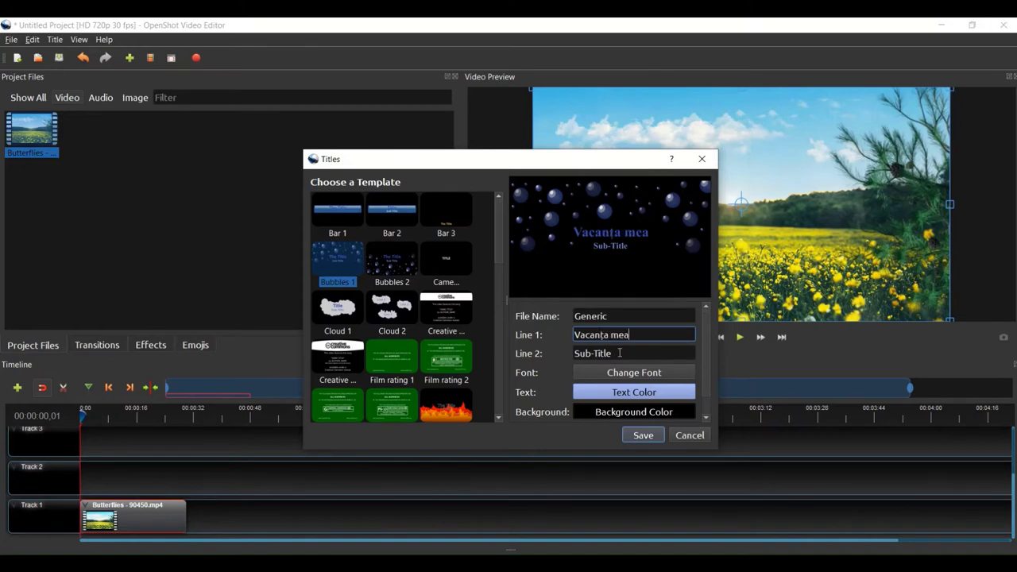
{"action": "key", "text": "Tab"}
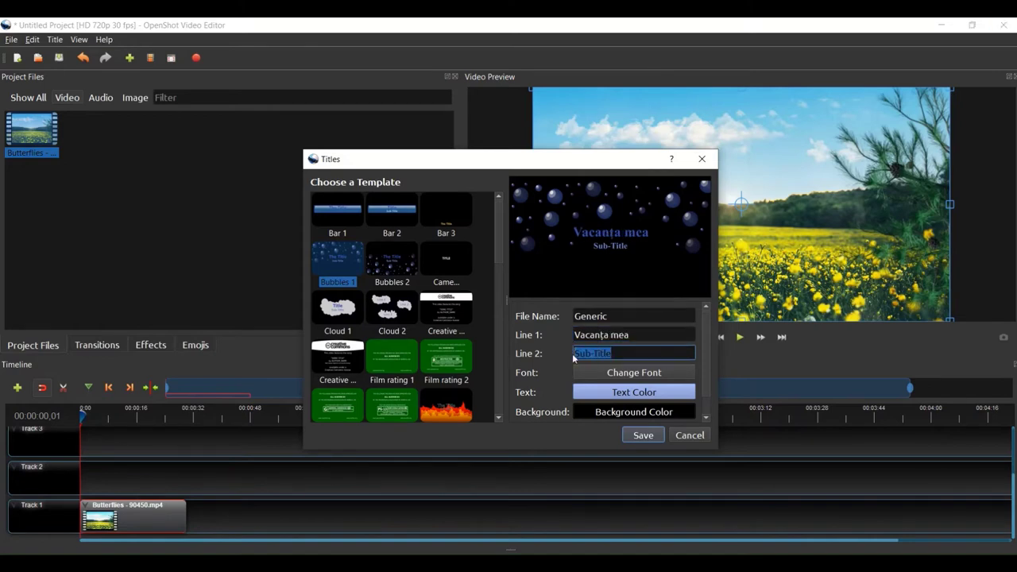
{"action": "type", "text": "L"}
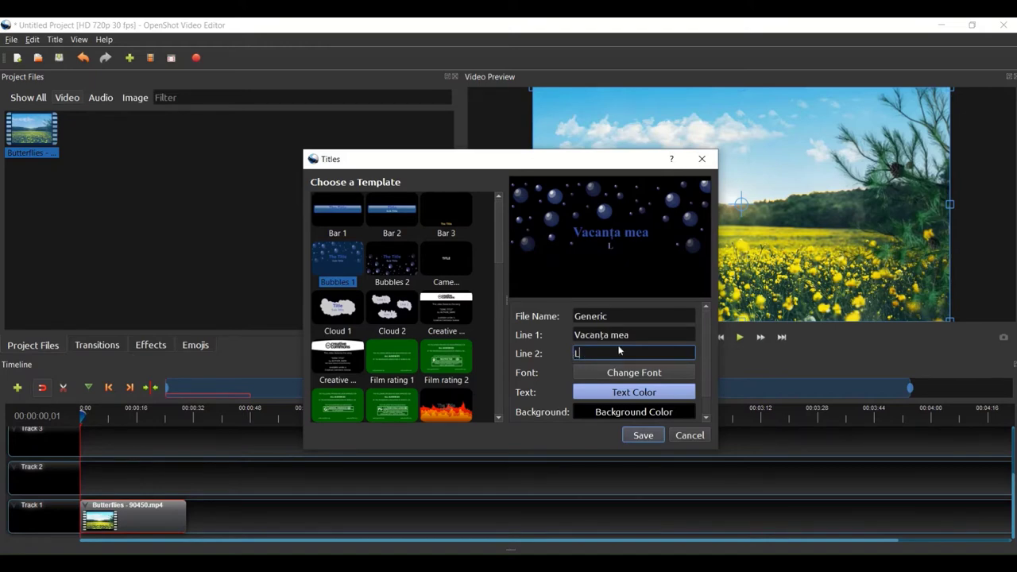
{"action": "type", "text": "ocuri"}
{"action": "type", "text": "vizitate"}
{"action": "left_click", "coordinate": [643, 440]}
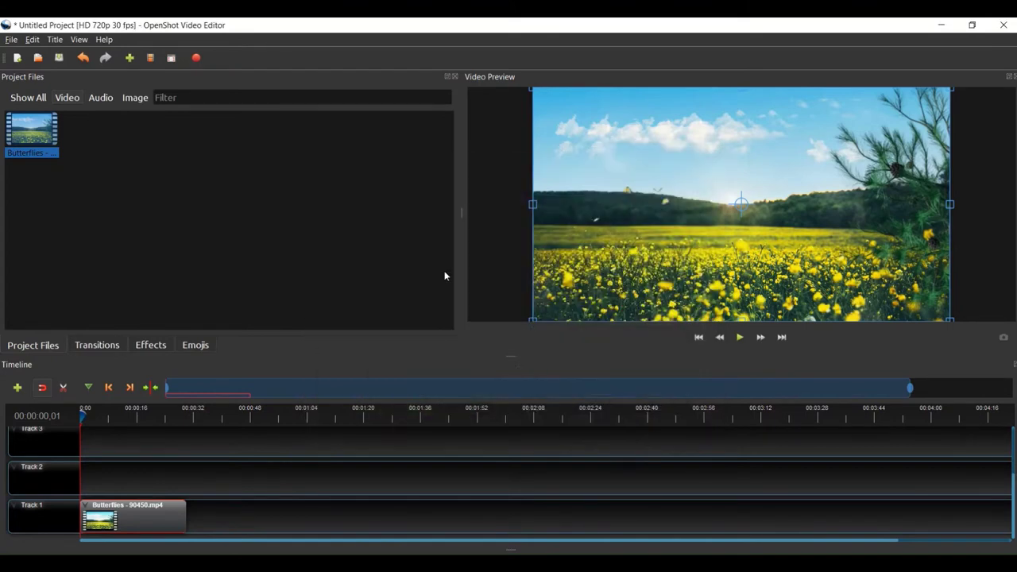
Place the Generic.svg title image at the start of Track 2, above the Butterflies clip.
{"action": "left_click", "coordinate": [135, 99]}
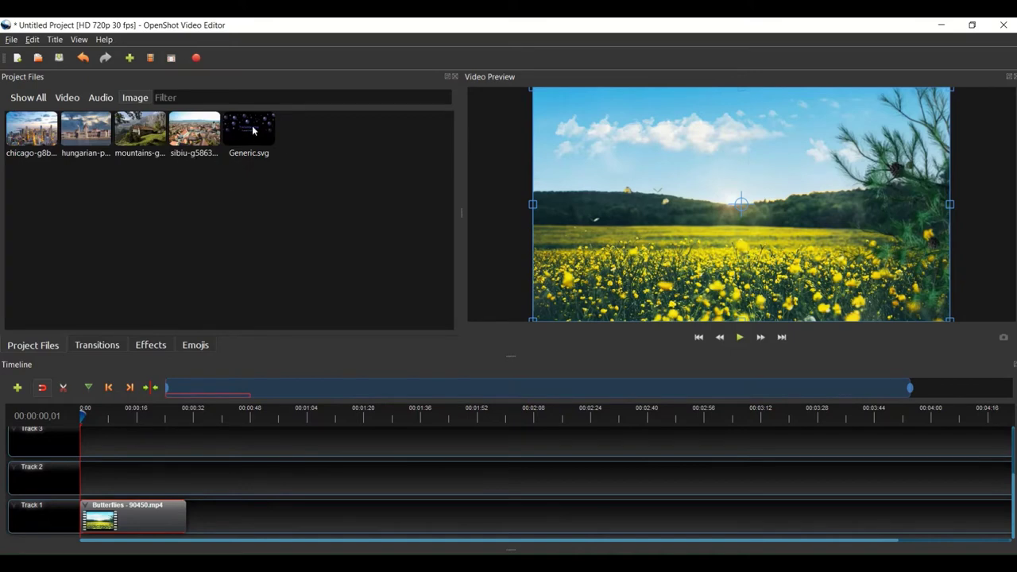
{"action": "left_click", "coordinate": [250, 139]}
{"action": "left_click_drag", "start_coordinate": [259, 132], "coordinate": [93, 478]}
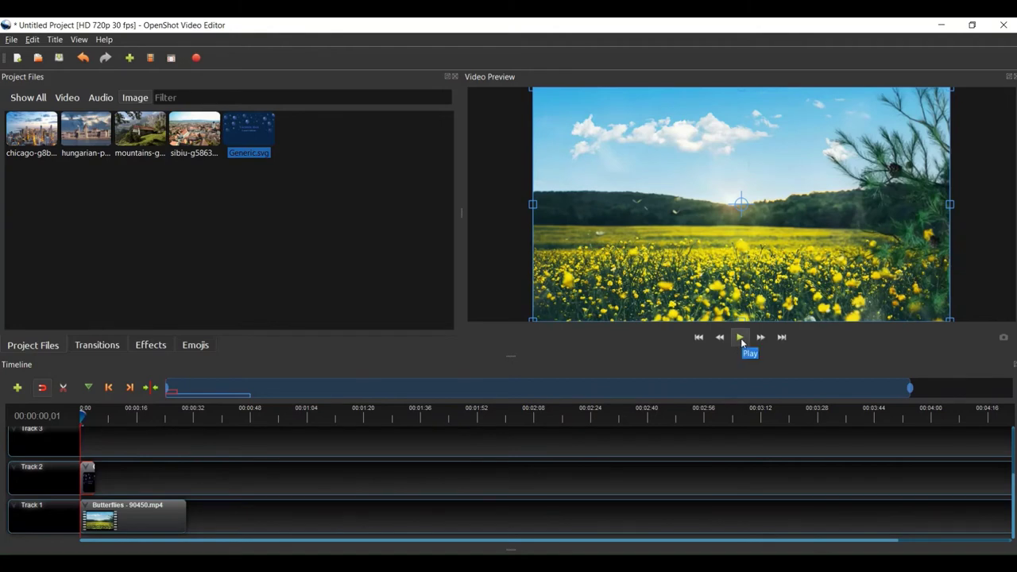
Preview the title over the Butterflies video and return the playhead to the start of the timeline.
{"action": "left_click", "coordinate": [741, 338]}
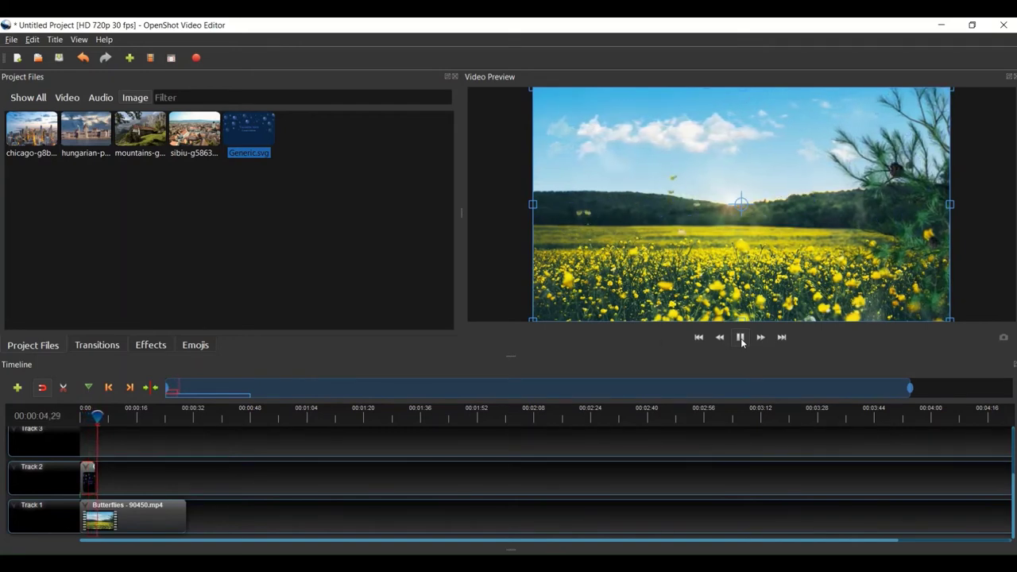
{"action": "left_click", "coordinate": [740, 337]}
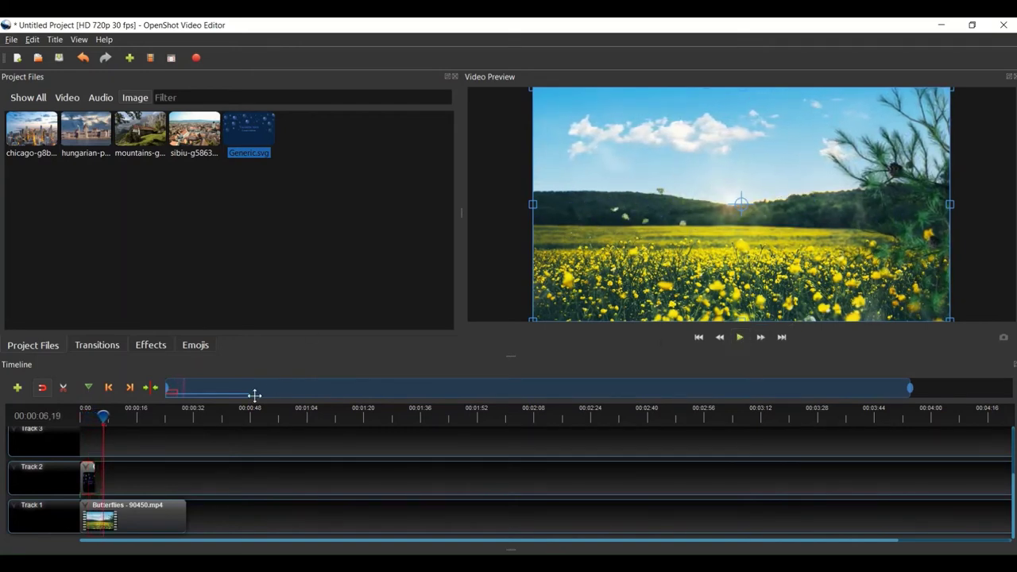
{"action": "left_click_drag", "start_coordinate": [102, 415], "coordinate": [83, 415]}
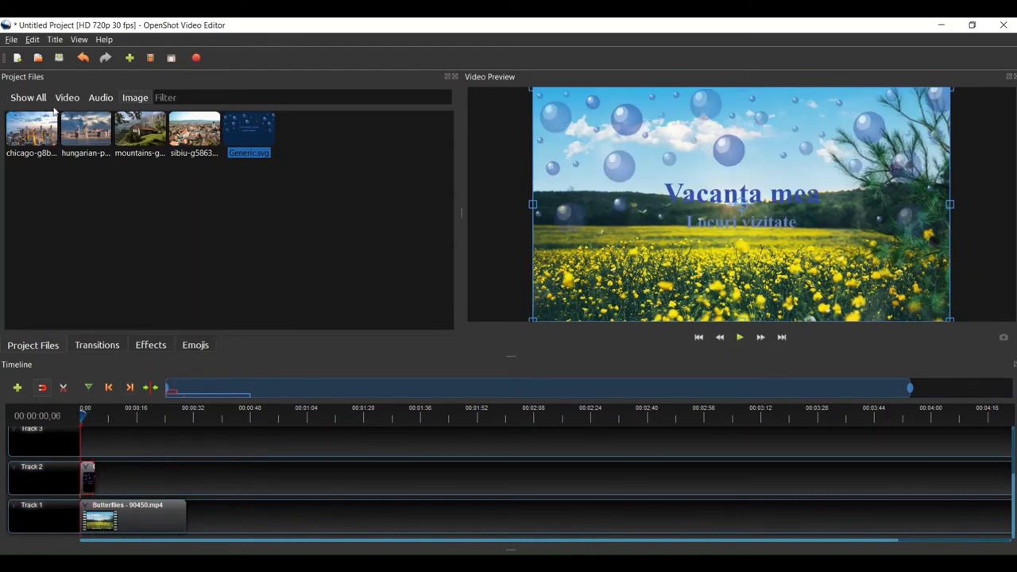
Start another title from the Bubbles 1 template with the file name Grecia.
{"action": "left_click", "coordinate": [57, 41]}
{"action": "left_click", "coordinate": [66, 54]}
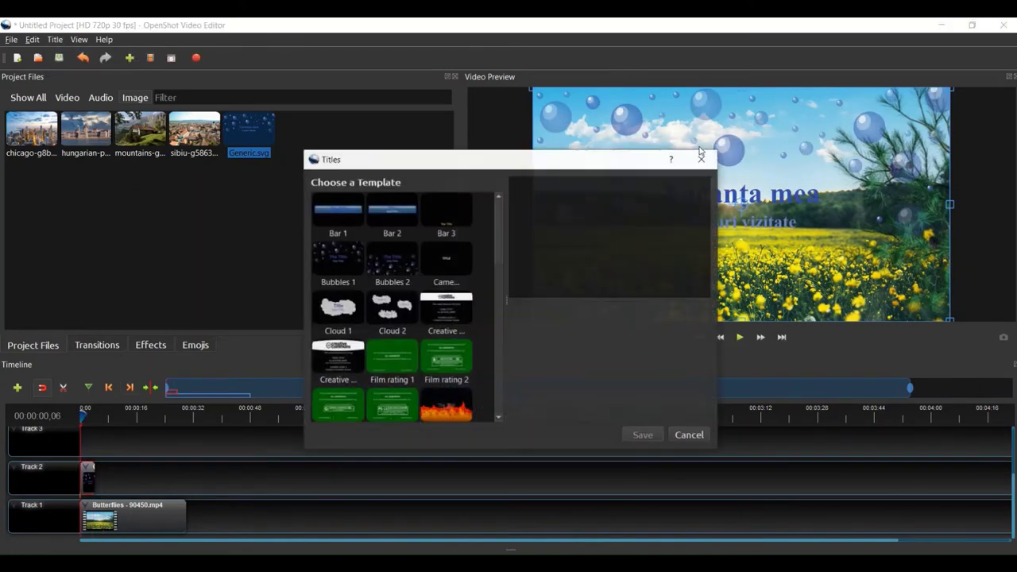
{"action": "left_click", "coordinate": [353, 260]}
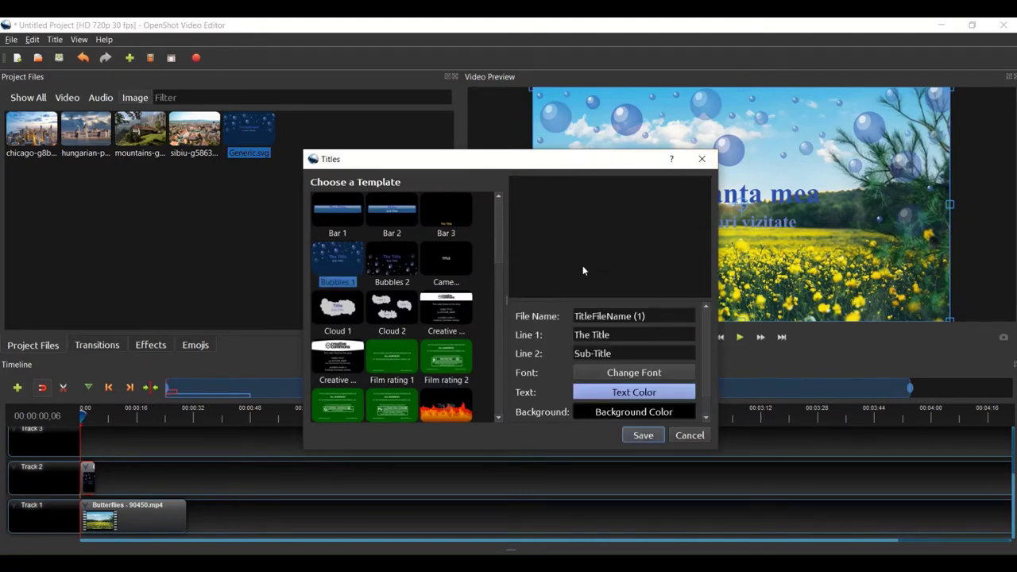
{"action": "left_click_drag", "start_coordinate": [647, 316], "coordinate": [568, 312]}
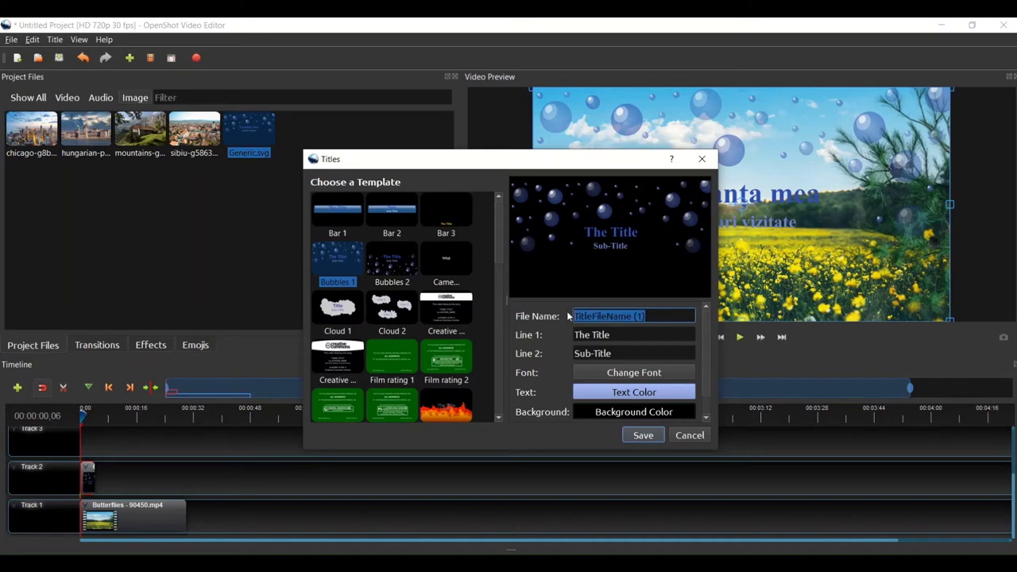
{"action": "key", "text": "BackSpace"}
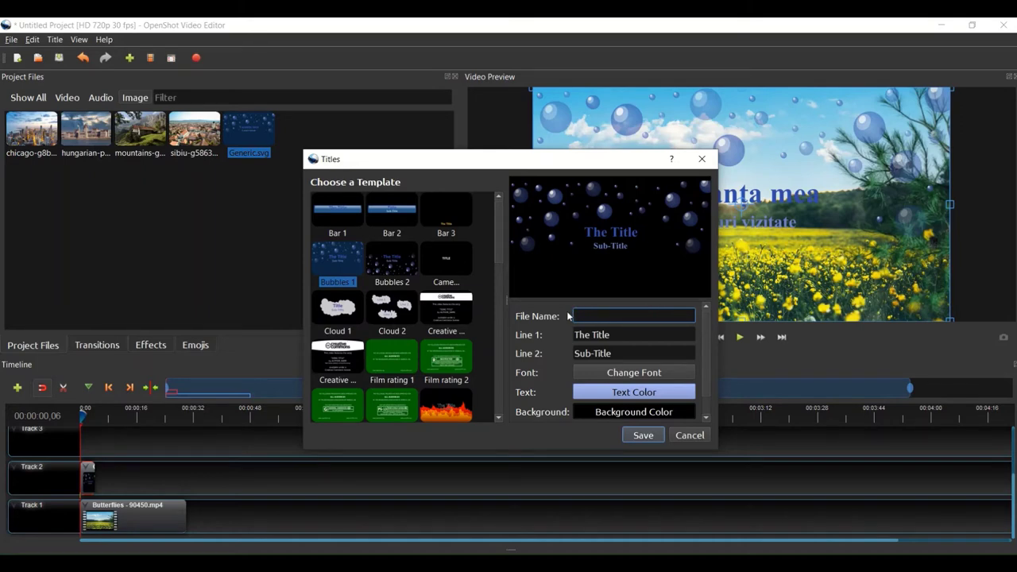
{"action": "type", "text": "Grecia"}
Set the title's first line to "Grecia", clear the second line, and save the title.
{"action": "left_click_drag", "start_coordinate": [623, 334], "coordinate": [571, 335]}
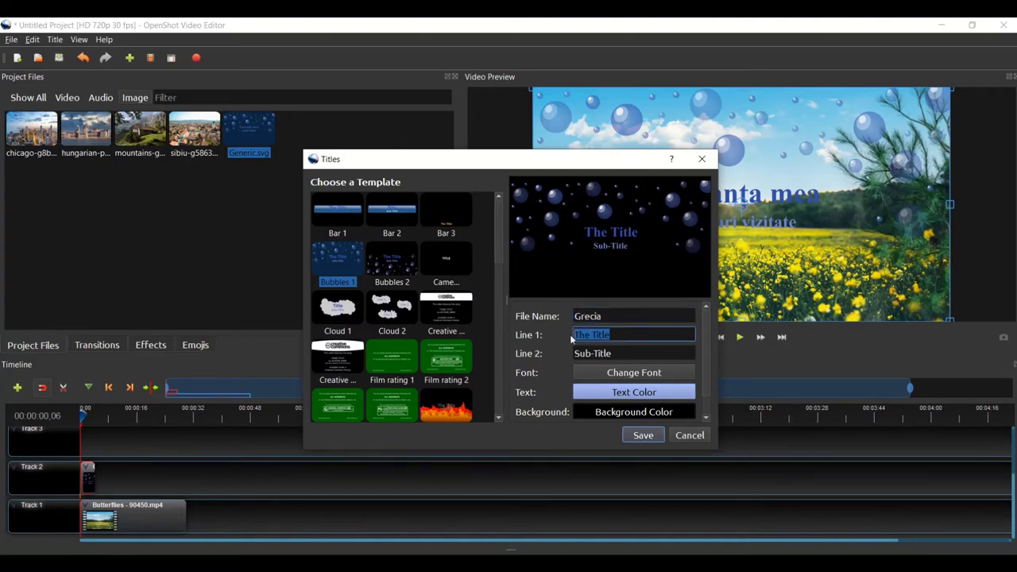
{"action": "type", "text": "G"}
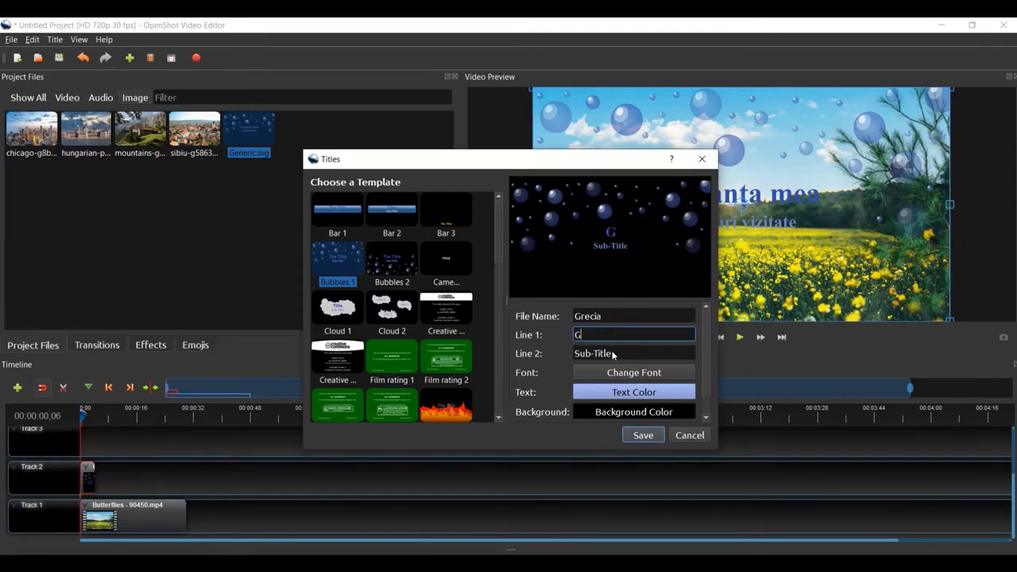
{"action": "type", "text": "recia"}
{"action": "key", "text": "Tab"}
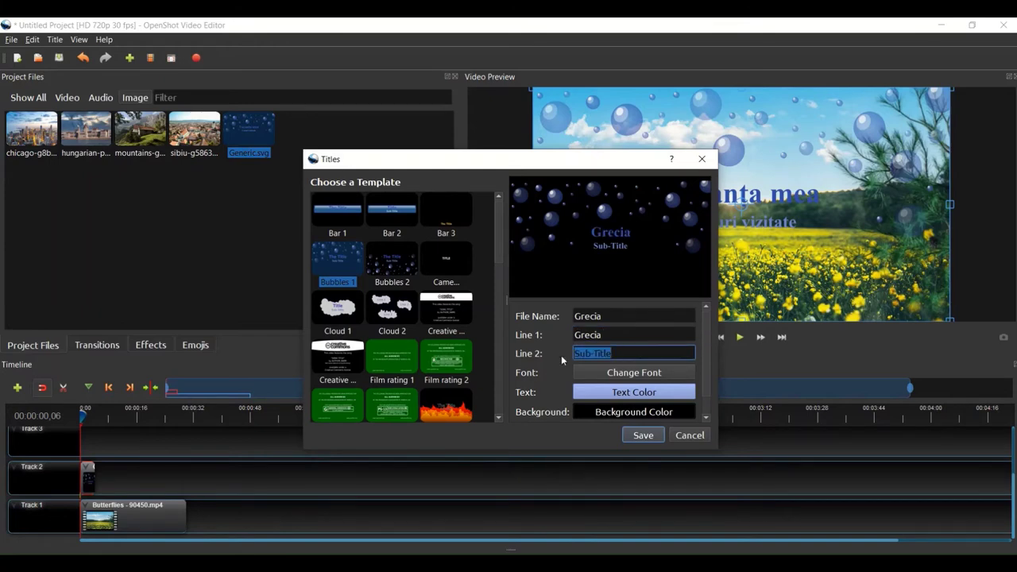
{"action": "key", "text": "BackSpace"}
{"action": "left_click", "coordinate": [646, 436]}
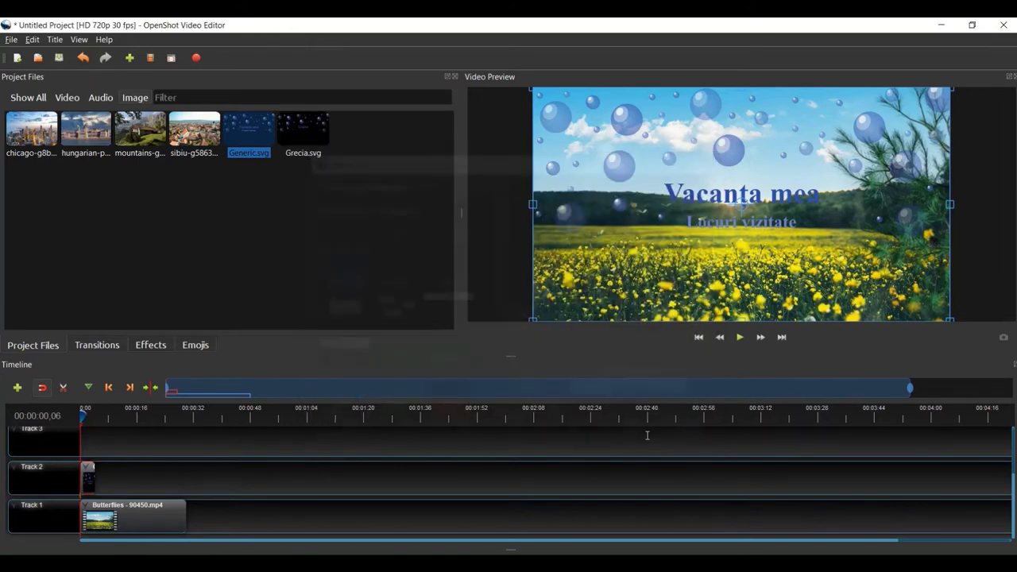
Place the Grecia.svg title on Track 2 directly after the Generic title and preview the sequence.
{"action": "left_click", "coordinate": [305, 133]}
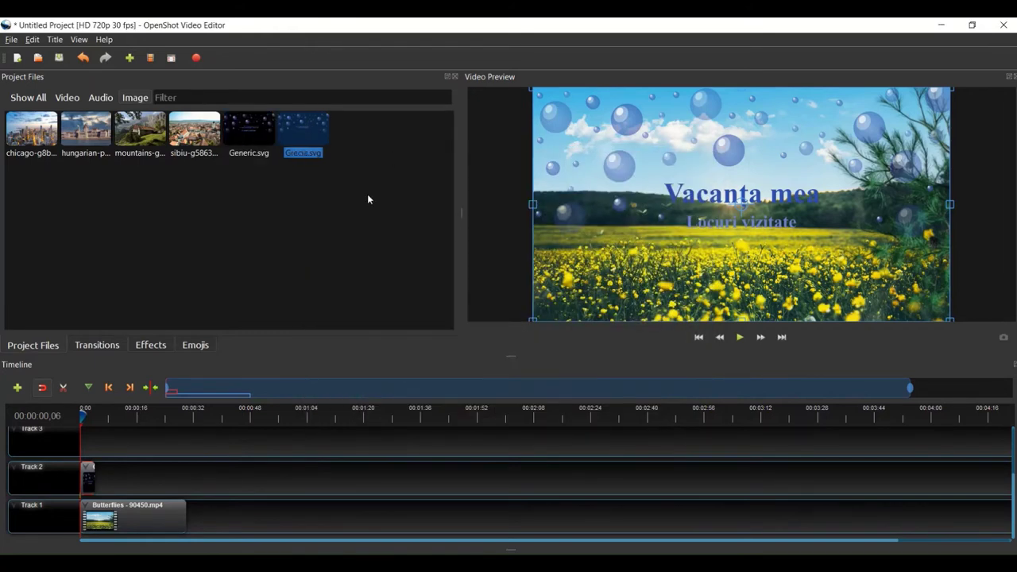
{"action": "left_click_drag", "start_coordinate": [307, 127], "coordinate": [112, 479]}
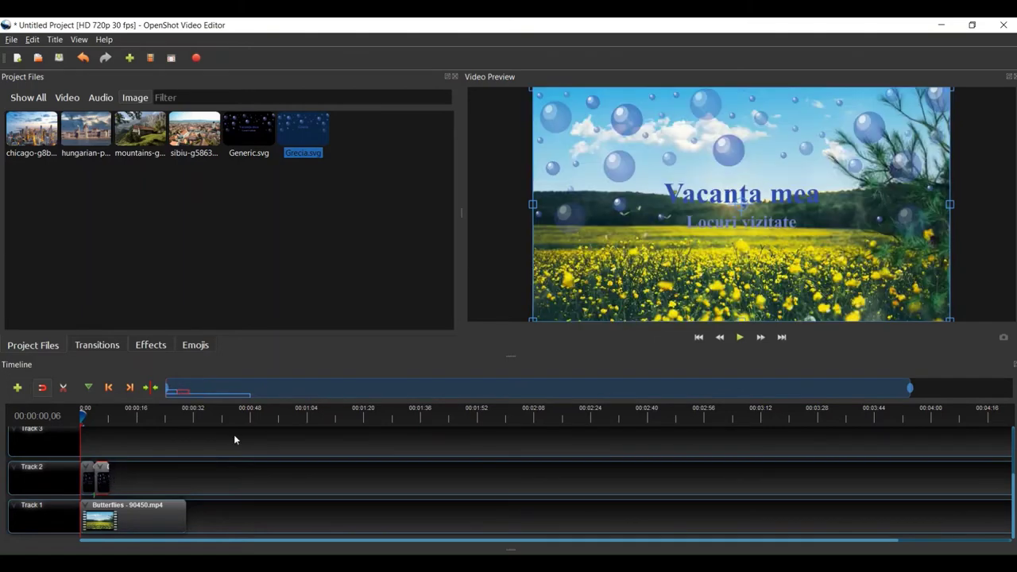
{"action": "left_click", "coordinate": [740, 338]}
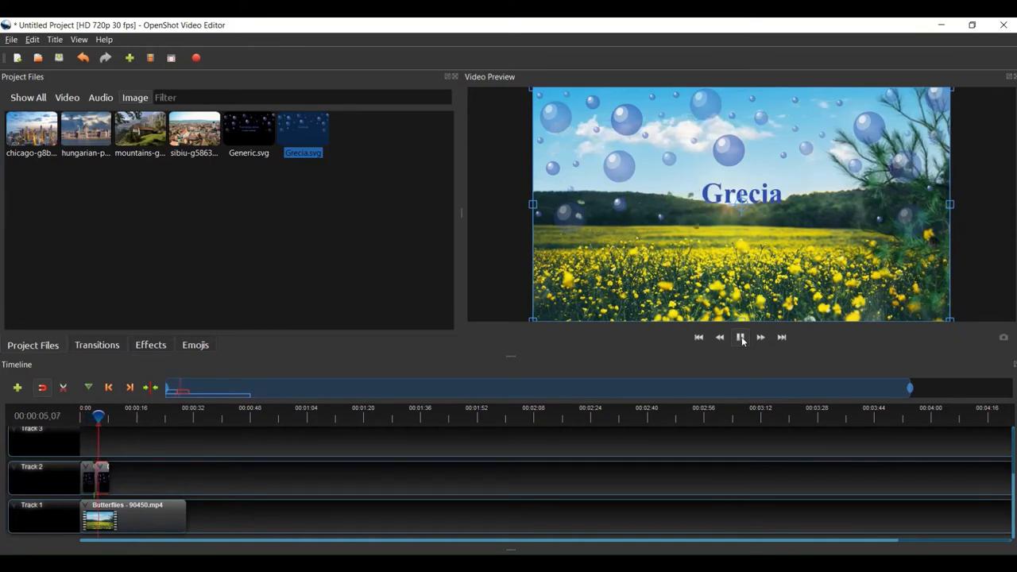
{"action": "left_click", "coordinate": [742, 339]}
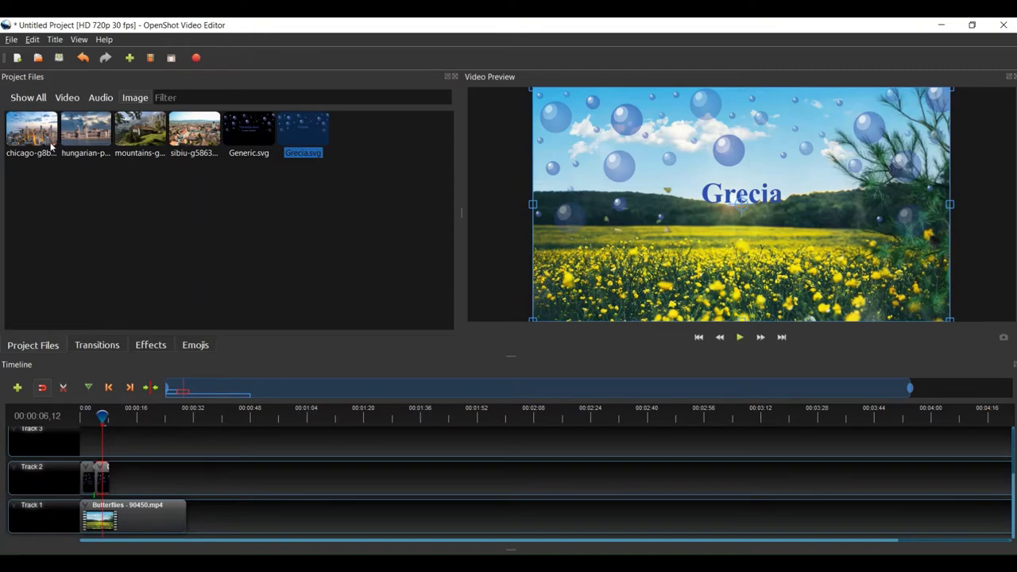
Place the mountains photo on Track 2 directly after the Grecia title and apply the Barr ripple 13 transition over it.
{"action": "mouse_move", "coordinate": [141, 139]}
{"action": "left_mouse_down"}
{"action": "mouse_move", "coordinate": [136, 511]}
{"action": "mouse_move", "coordinate": [132, 484]}
{"action": "mouse_move", "coordinate": [114, 480]}
{"action": "mouse_move", "coordinate": [128, 483]}
{"action": "left_mouse_up"}
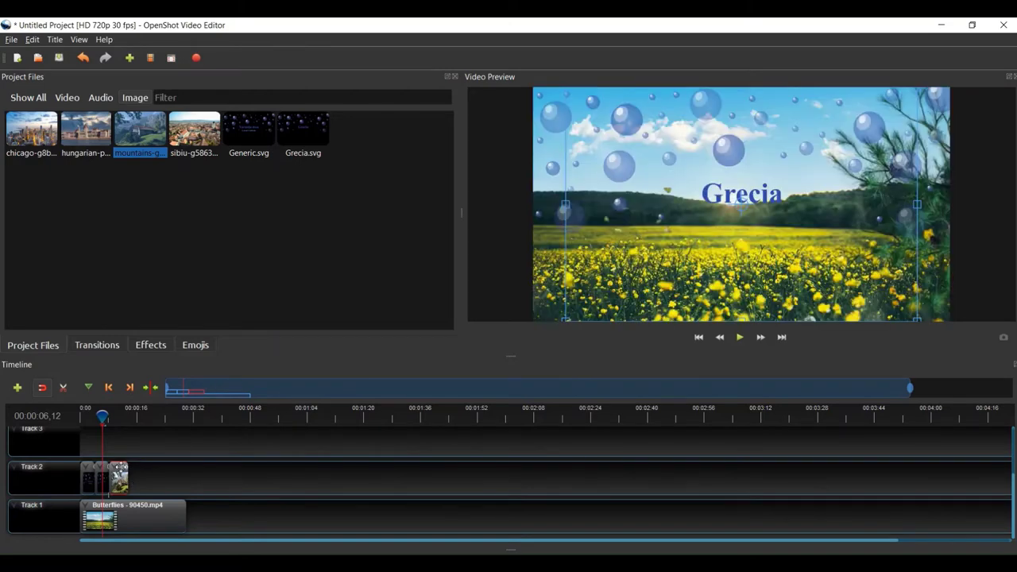
{"action": "left_click", "coordinate": [116, 346]}
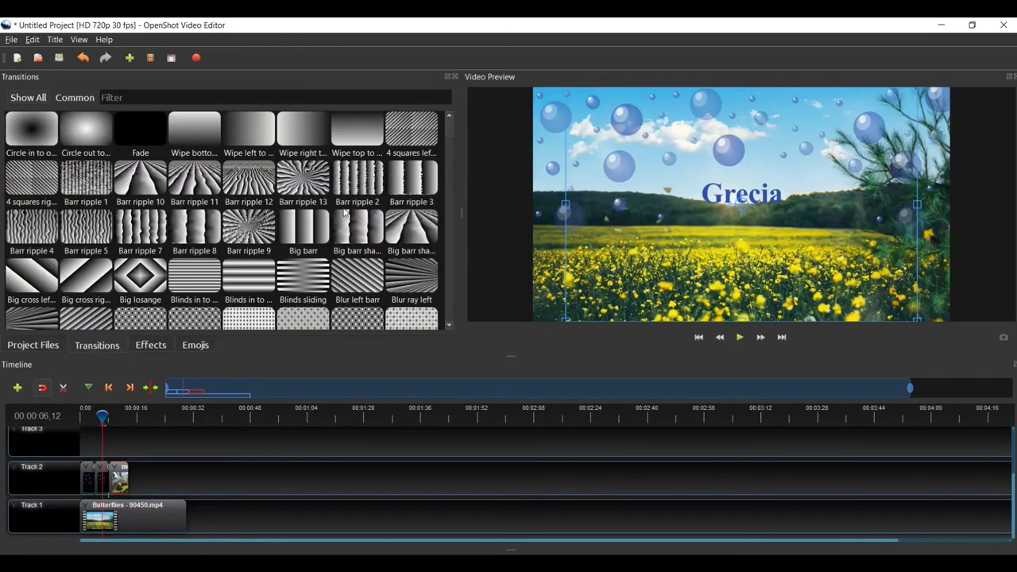
{"action": "left_click", "coordinate": [309, 179]}
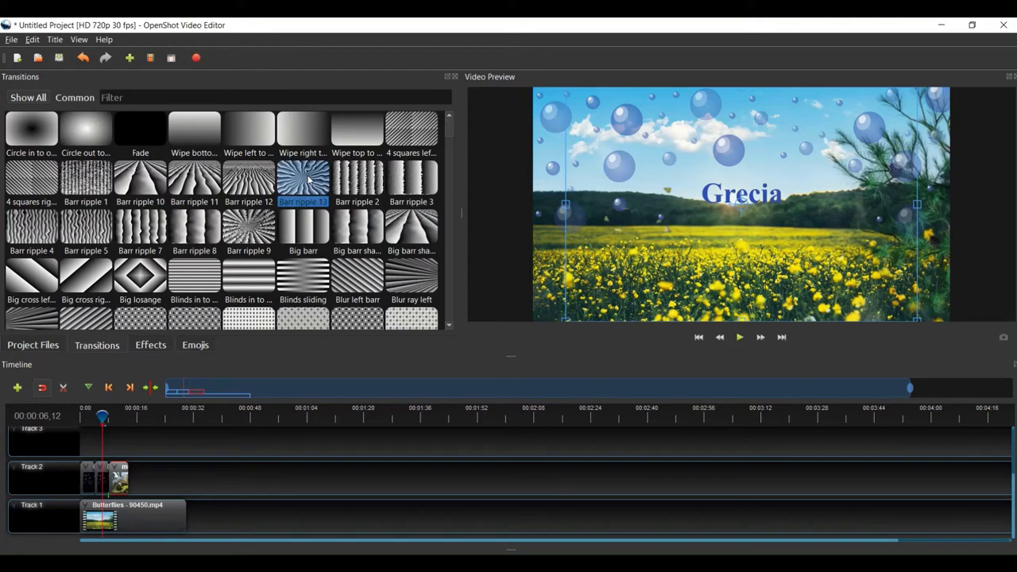
{"action": "left_click_drag", "start_coordinate": [309, 180], "coordinate": [128, 480]}
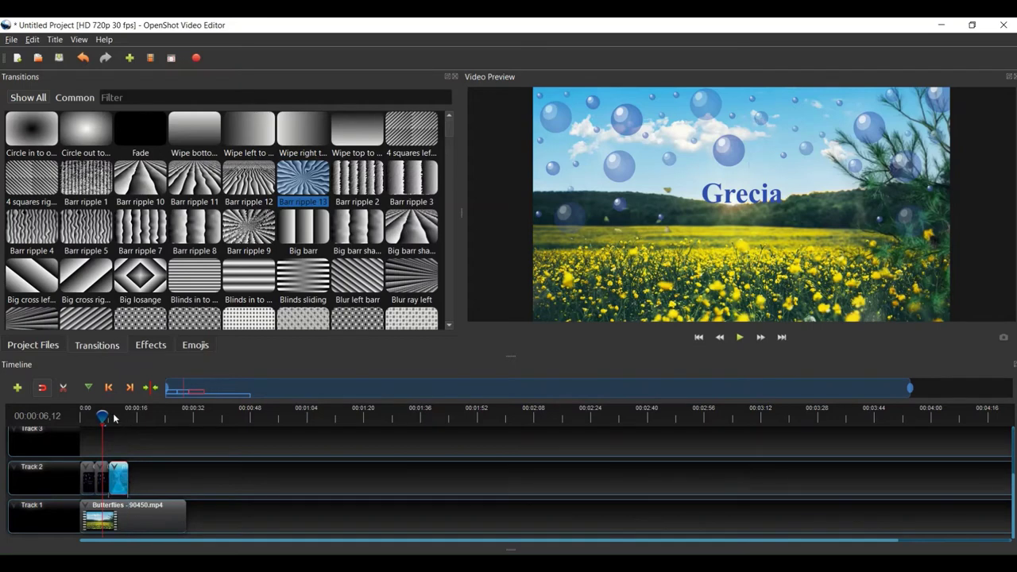
Preview the sequence from the beginning through the mountains photo, then return the playhead to about 3 seconds.
{"action": "left_click_drag", "start_coordinate": [102, 417], "coordinate": [80, 420]}
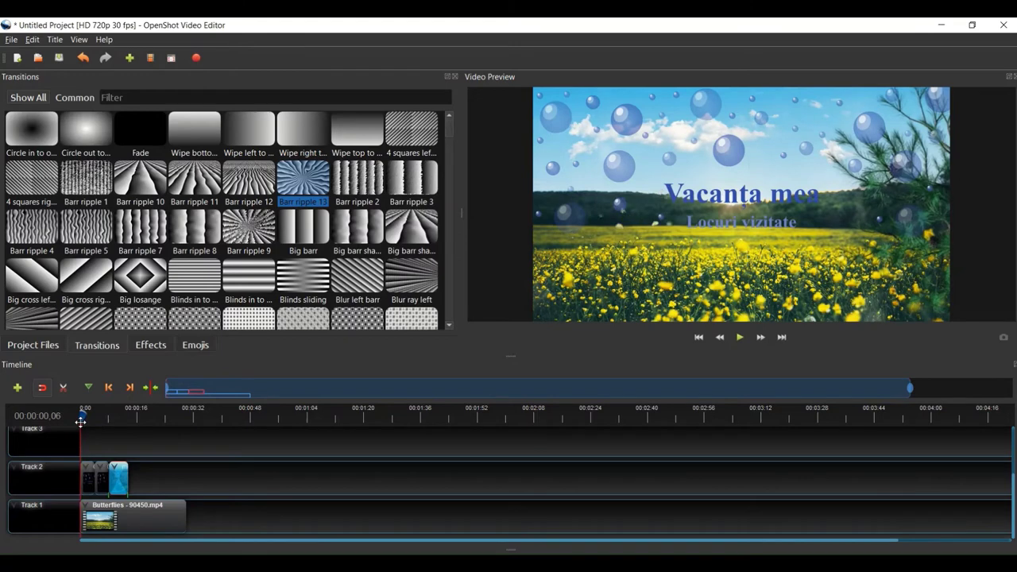
{"action": "left_click", "coordinate": [739, 338]}
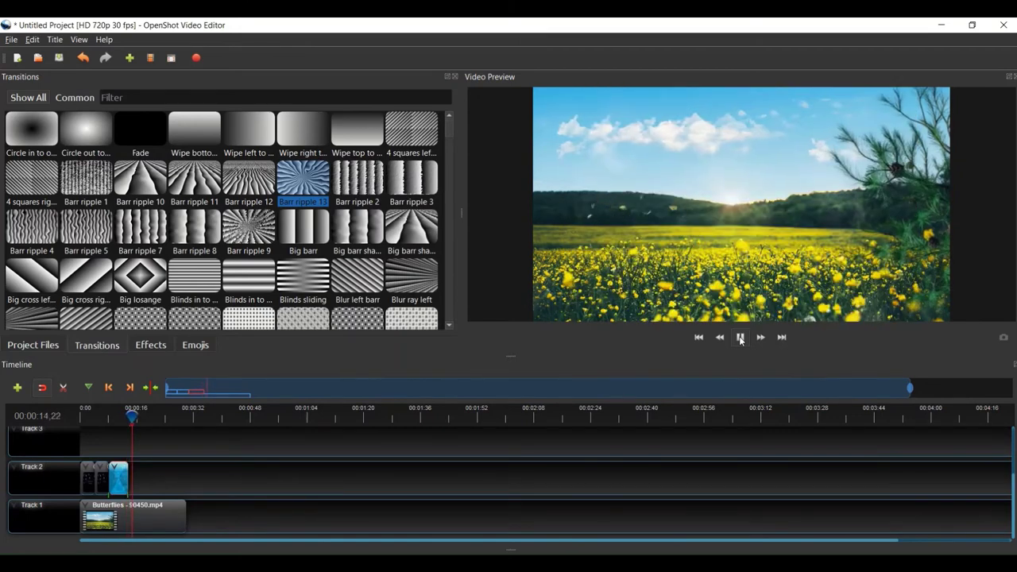
{"action": "left_click", "coordinate": [741, 338]}
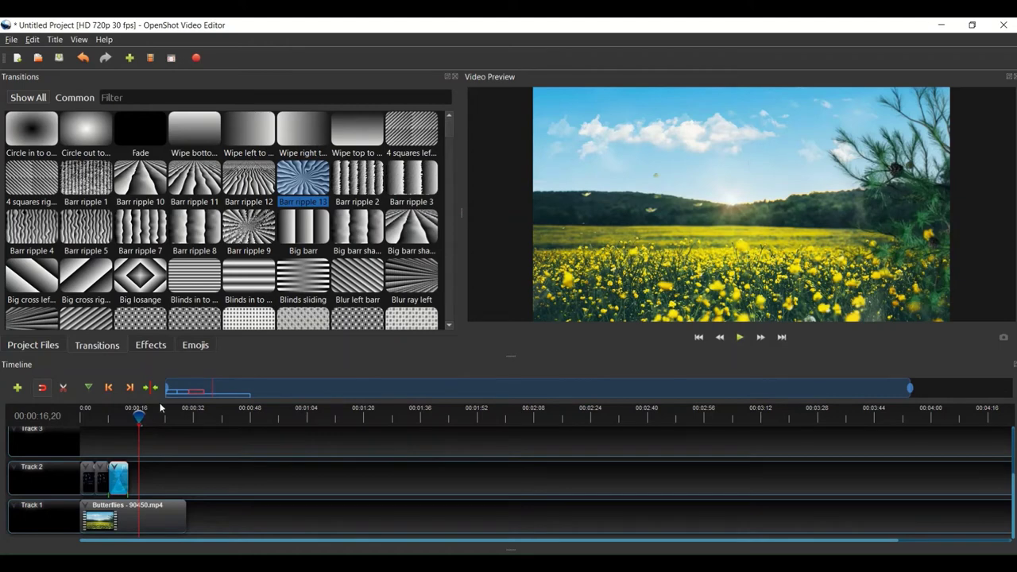
{"action": "left_click_drag", "start_coordinate": [138, 414], "coordinate": [90, 415]}
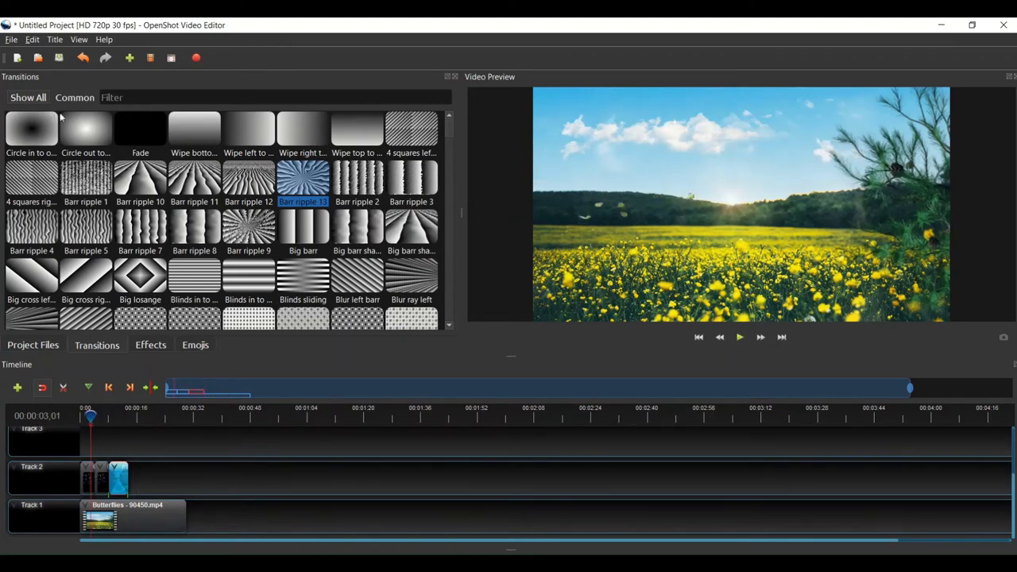
Start a new title from the Bubbles 1 template with the file name Budapesta.
{"action": "left_click", "coordinate": [57, 40]}
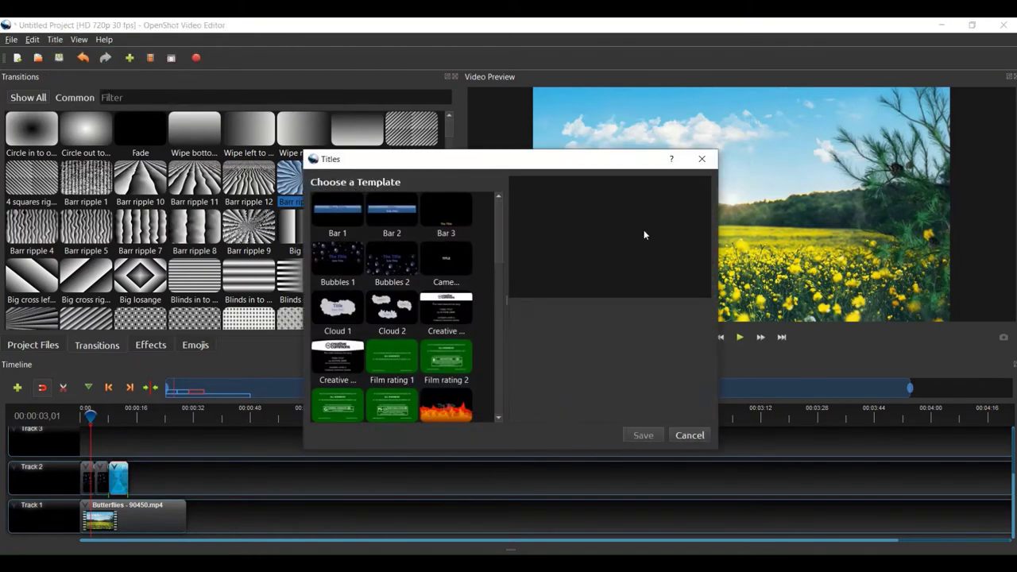
{"action": "left_click", "coordinate": [342, 268]}
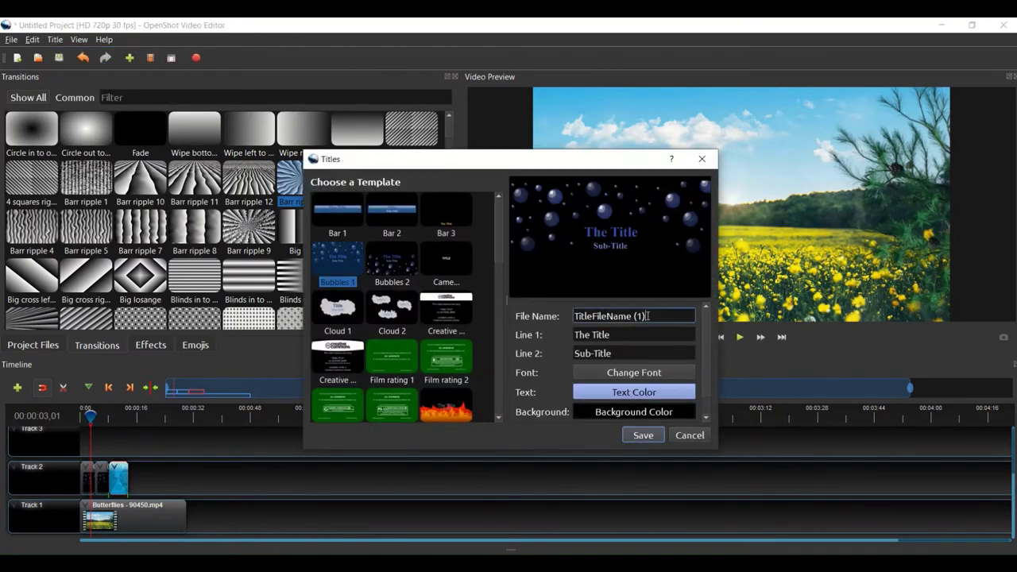
{"action": "left_click_drag", "start_coordinate": [645, 316], "coordinate": [567, 314]}
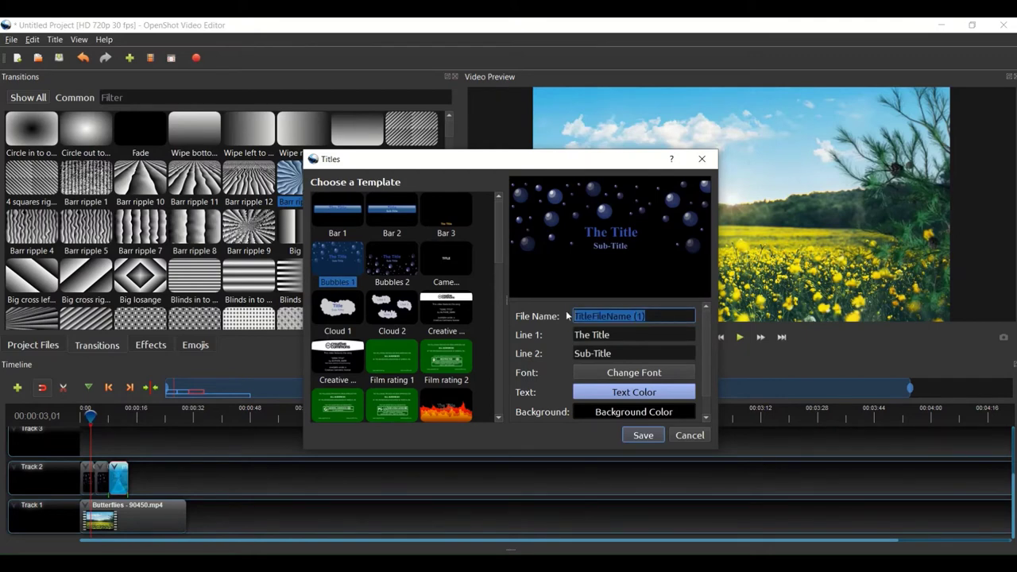
{"action": "type", "text": "Budapesta"}
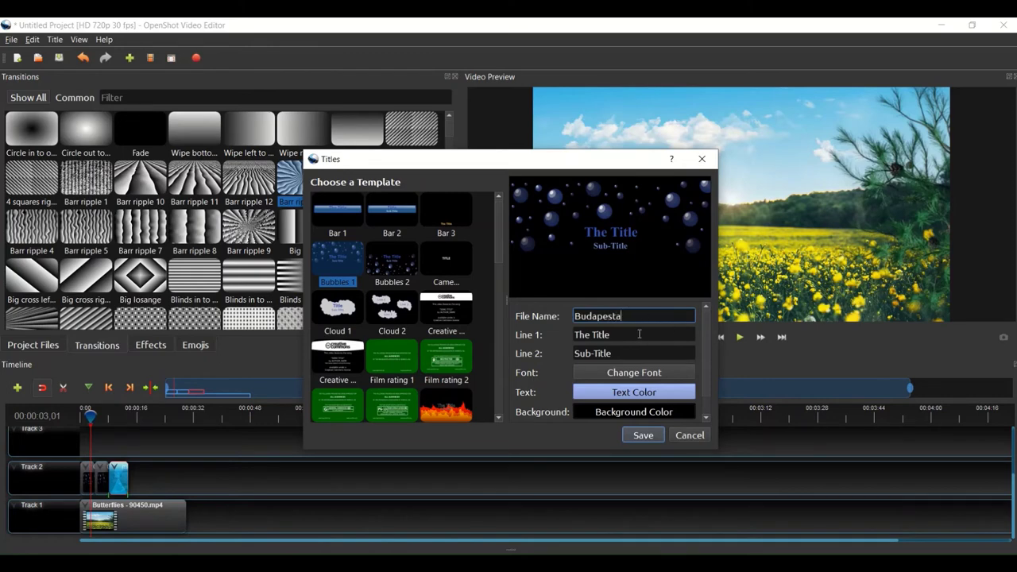
Set the title's first line to "Budapesta", clear the second line, and save the title.
{"action": "key", "text": "Tab"}
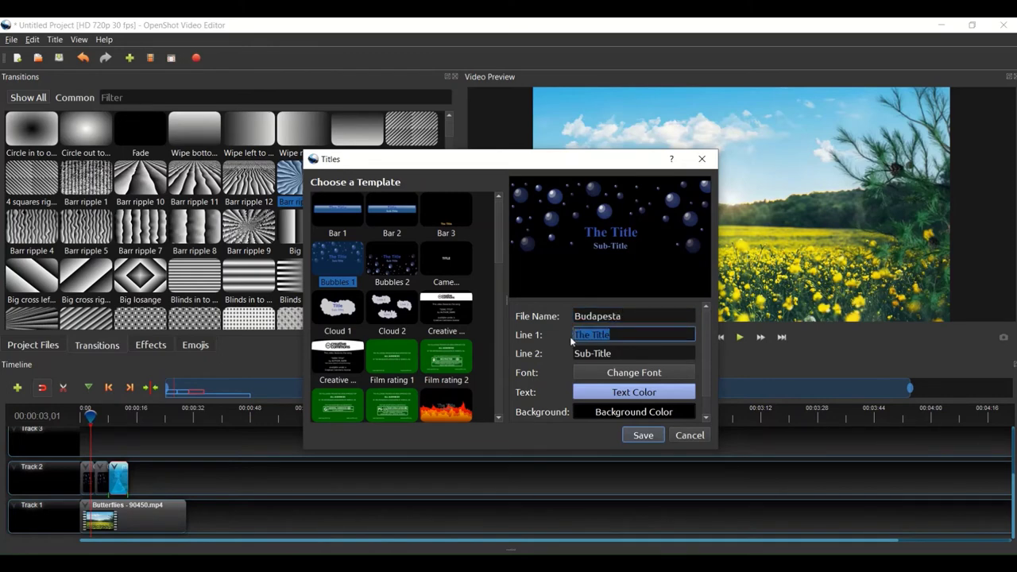
{"action": "type", "text": "B"}
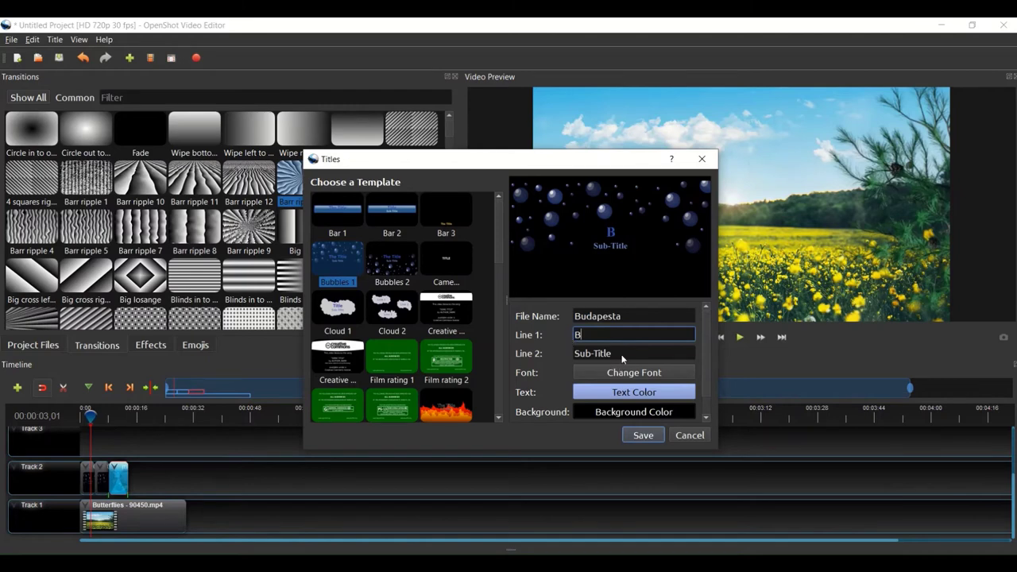
{"action": "type", "text": "udapesta"}
{"action": "left_click_drag", "start_coordinate": [618, 352], "coordinate": [561, 354]}
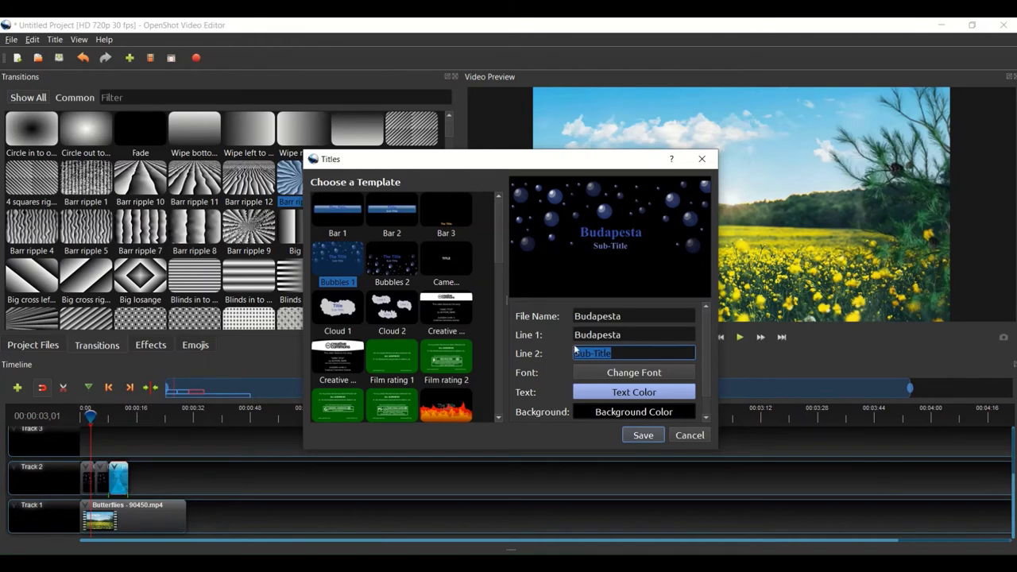
{"action": "key", "text": "BackSpace"}
{"action": "left_click", "coordinate": [649, 438]}
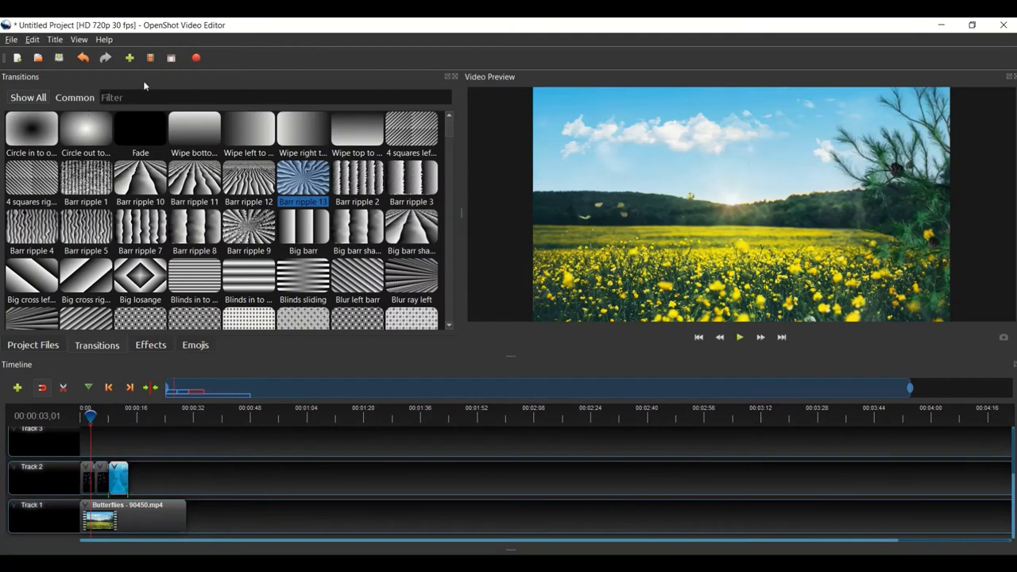
Place the Budapesta.svg title on Track 2 directly after the mountains photo.
{"action": "left_click", "coordinate": [33, 345]}
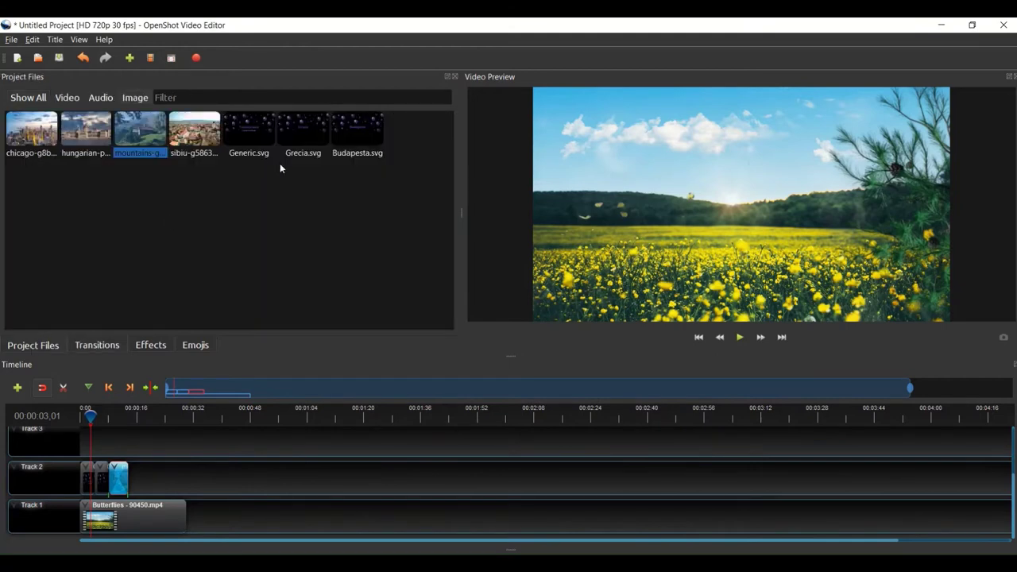
{"action": "left_click", "coordinate": [358, 139]}
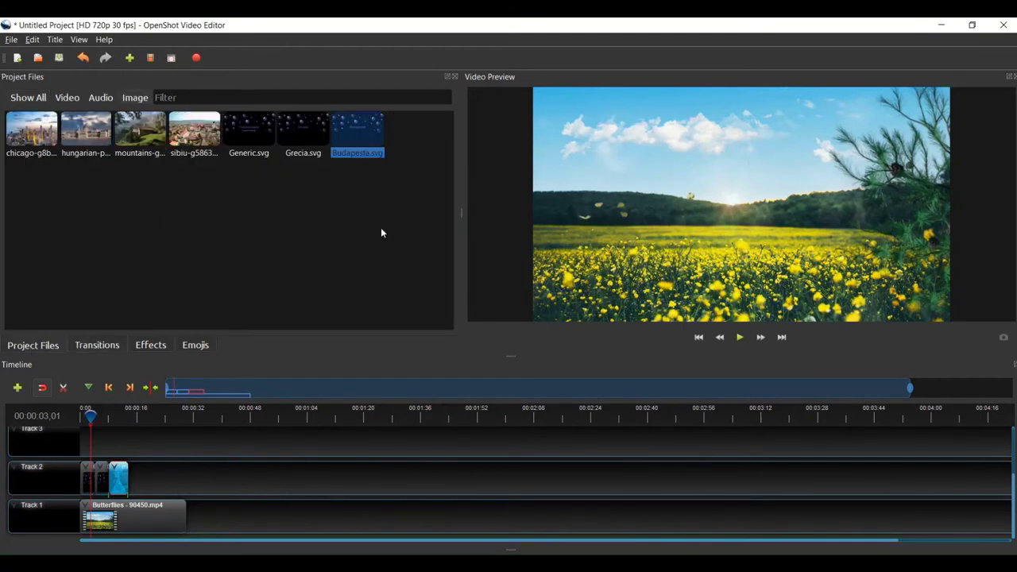
{"action": "left_click_drag", "start_coordinate": [366, 137], "coordinate": [144, 481]}
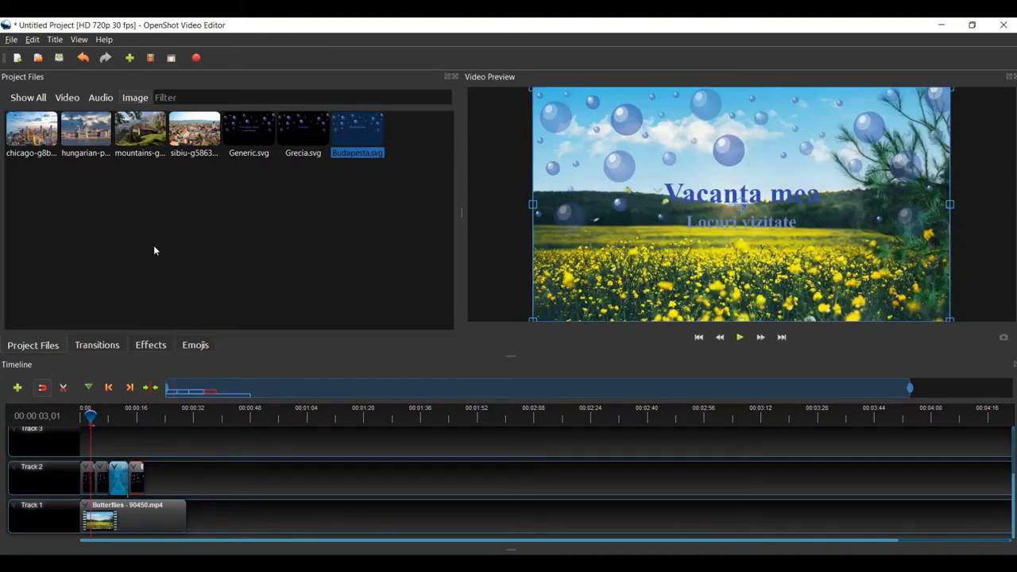
Place the hungarian photo on Track 2 directly after the Budapesta title and apply the Barr ripple 3 transition over it.
{"action": "left_click", "coordinate": [89, 134]}
{"action": "left_click_drag", "start_coordinate": [89, 134], "coordinate": [170, 481]}
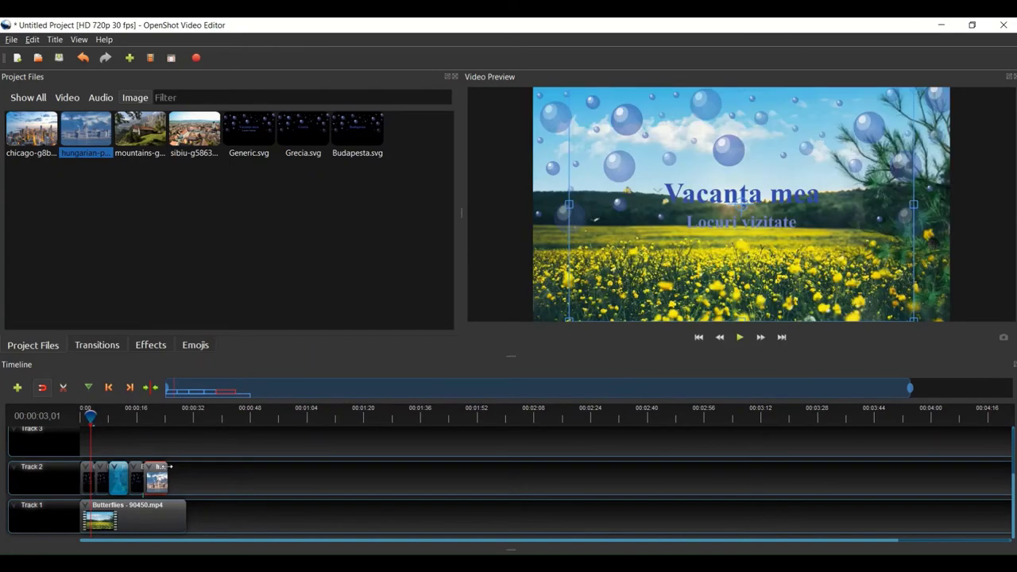
{"action": "left_click", "coordinate": [106, 345]}
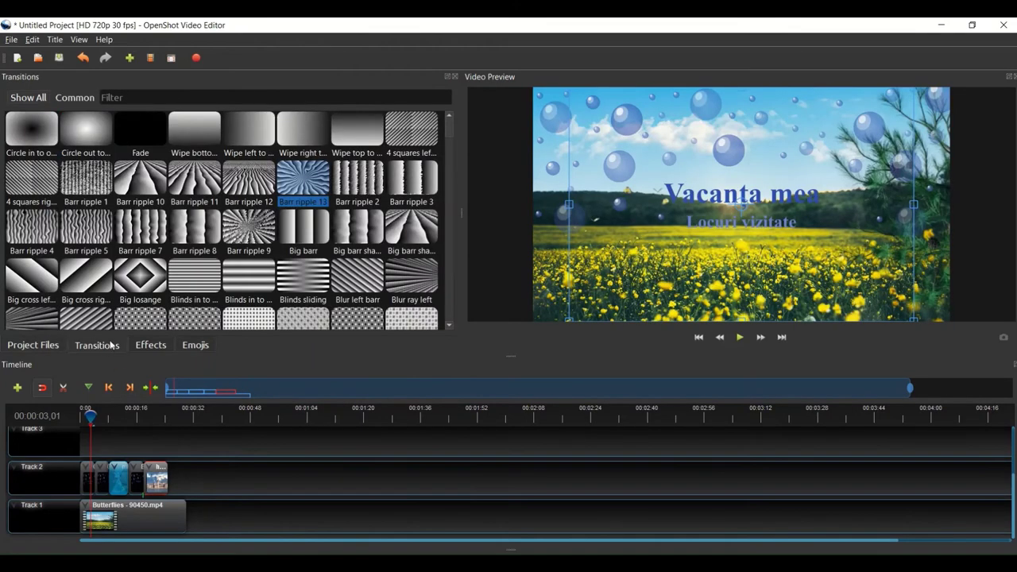
{"action": "left_click_drag", "start_coordinate": [412, 179], "coordinate": [168, 480]}
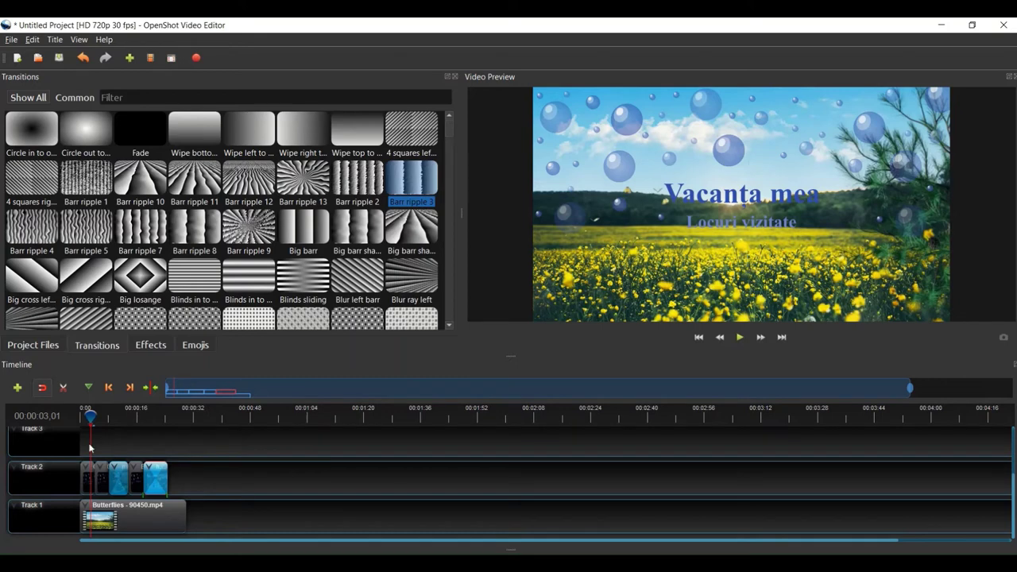
Preview the sequence from near the start of the timeline through the hungarian photo.
{"action": "left_click_drag", "start_coordinate": [89, 416], "coordinate": [83, 415]}
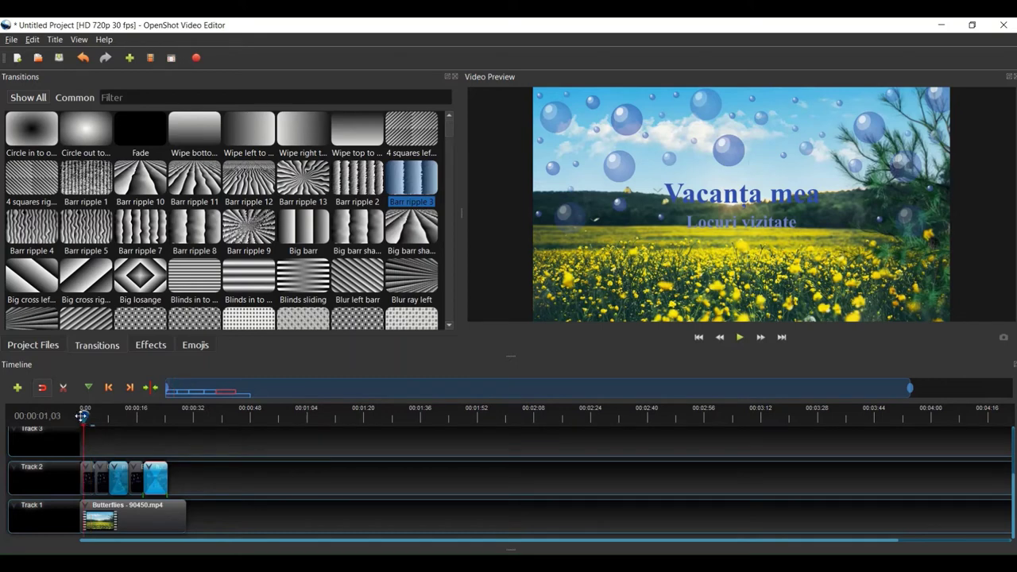
{"action": "left_click", "coordinate": [740, 337]}
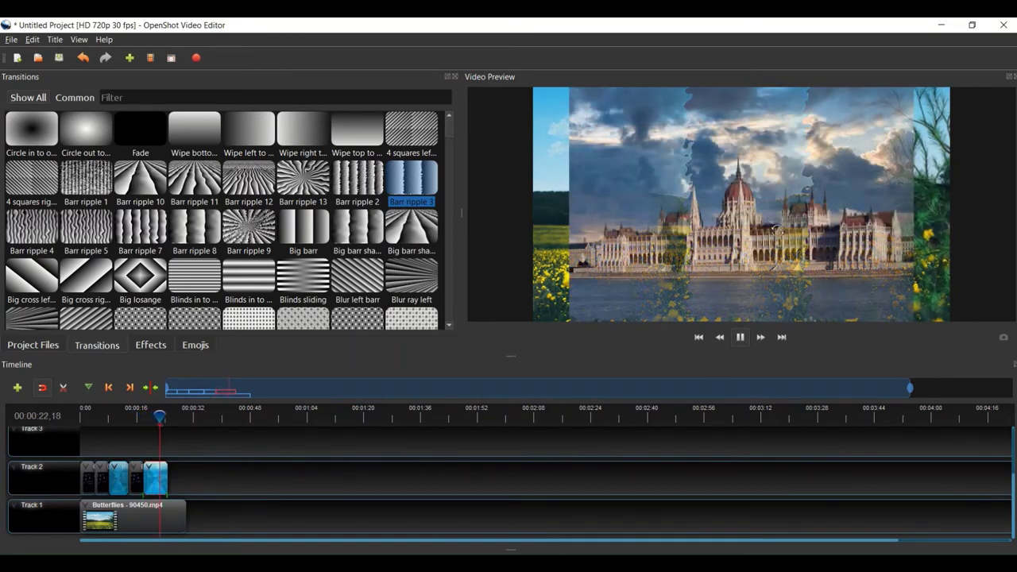
{"action": "left_click", "coordinate": [740, 336]}
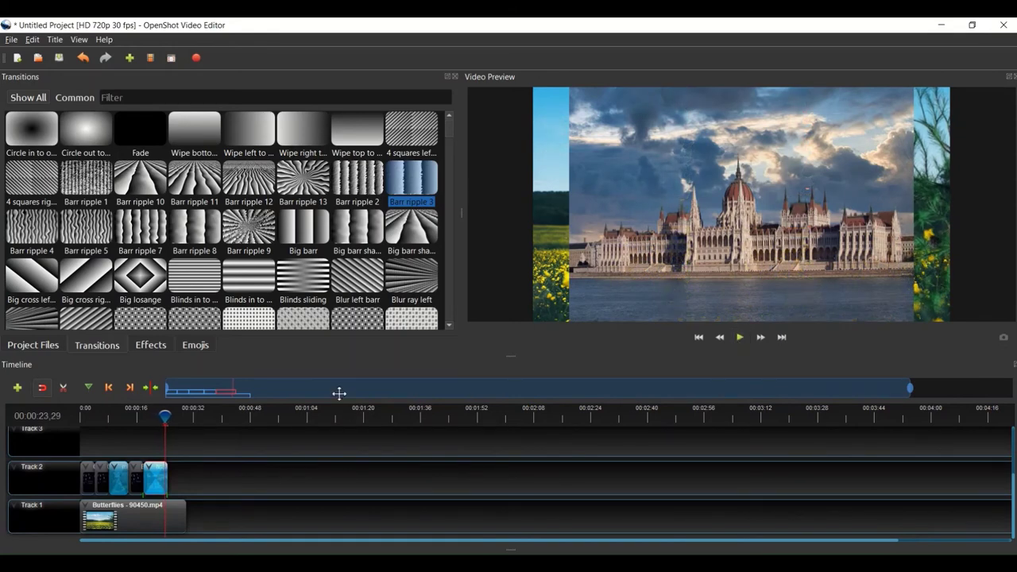
Start a new title from the Bubbles 1 template with the file name Chicago.
{"action": "left_click", "coordinate": [28, 346]}
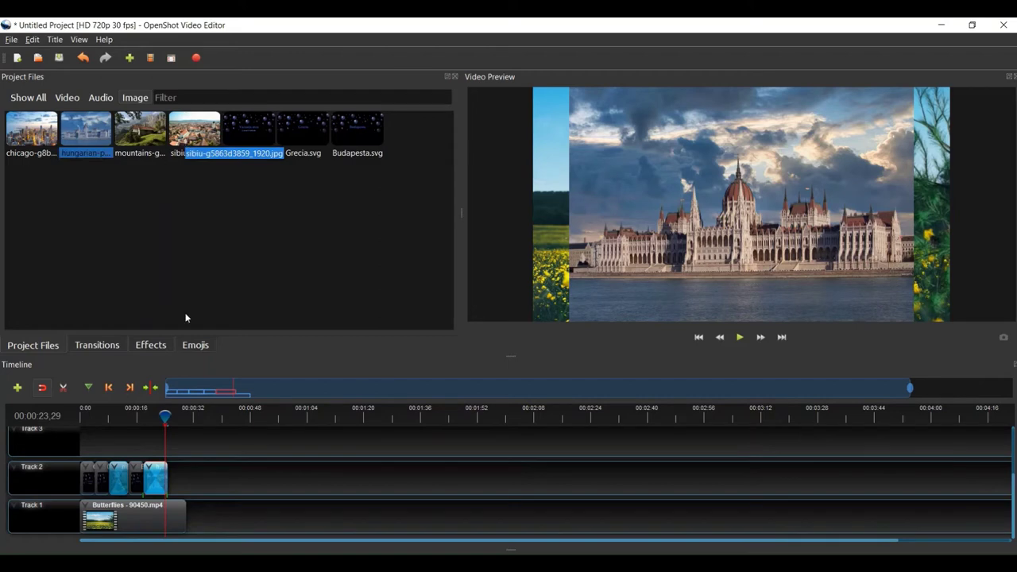
{"action": "left_click", "coordinate": [60, 44]}
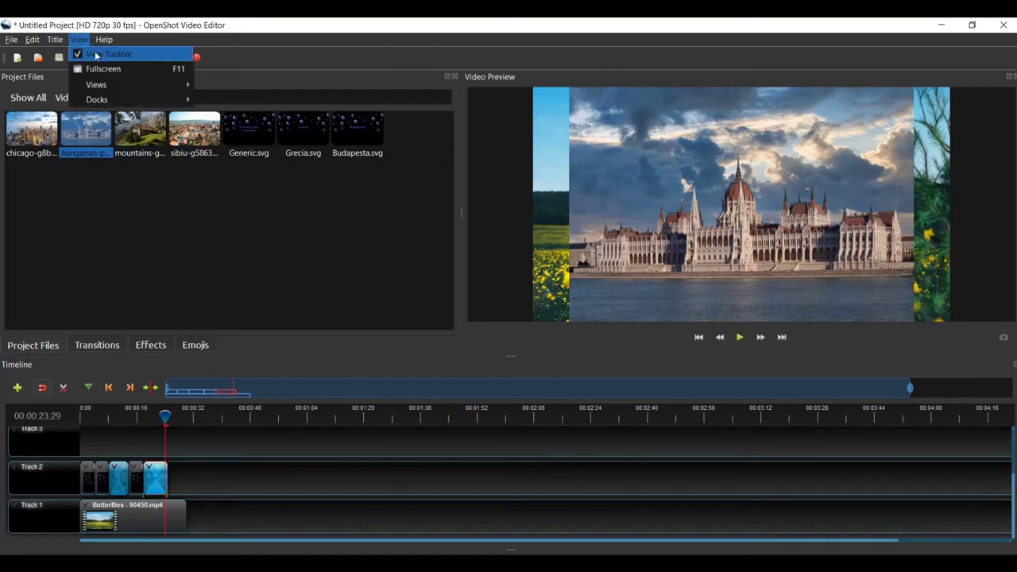
{"action": "left_click", "coordinate": [80, 51]}
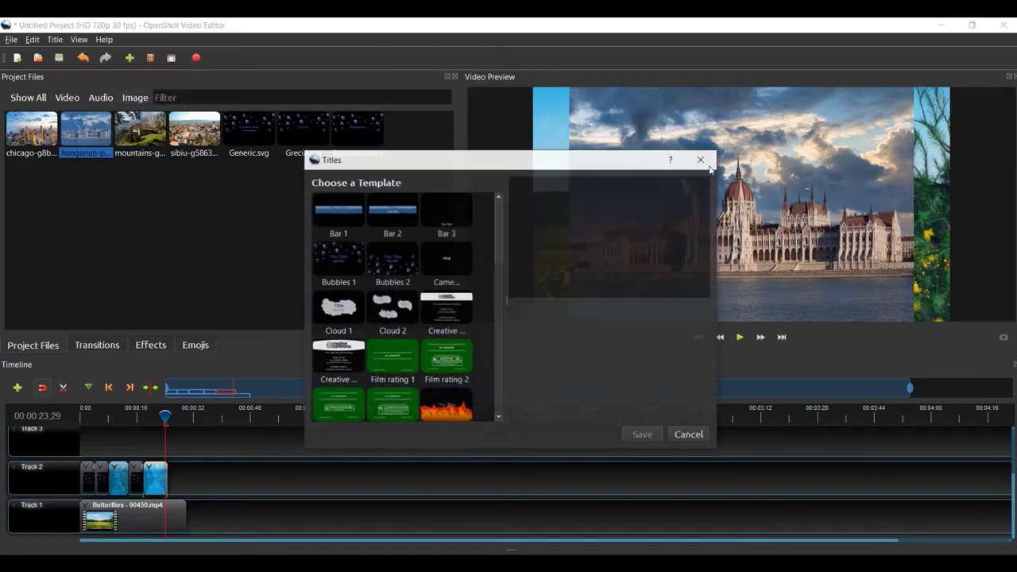
{"action": "left_click", "coordinate": [352, 268]}
{"action": "left_click_drag", "start_coordinate": [666, 317], "coordinate": [574, 316]}
{"action": "type", "text": "Ch"}
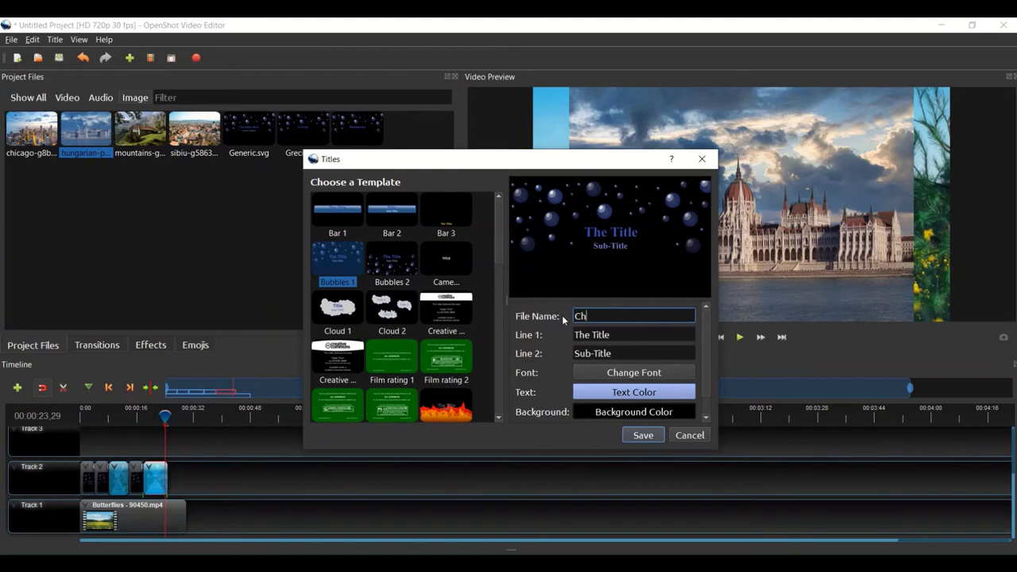
{"action": "type", "text": "icago"}
Set the title's first line to "Chicago", clear the second line, and save the title.
{"action": "key", "text": "Tab"}
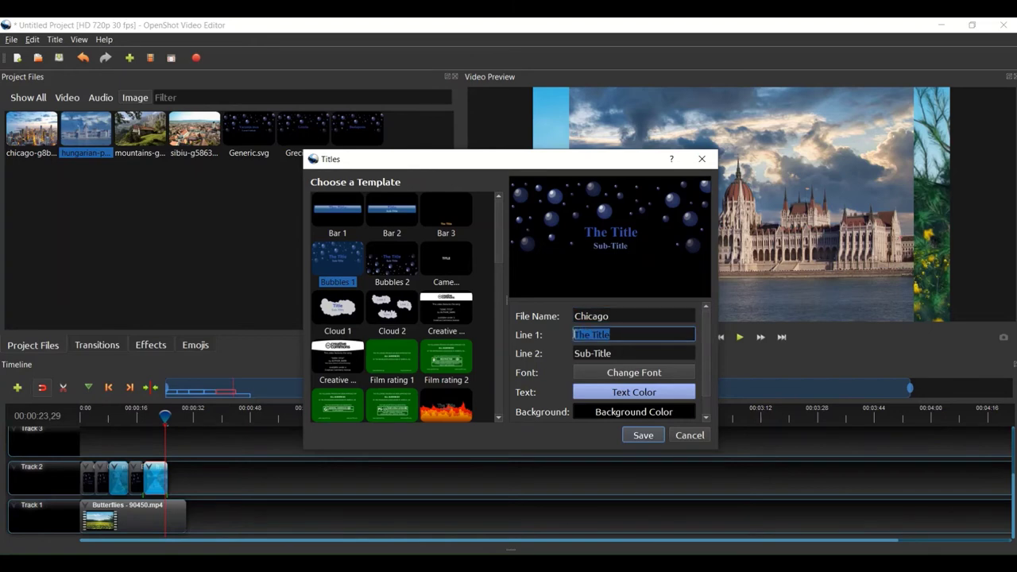
{"action": "type", "text": "C"}
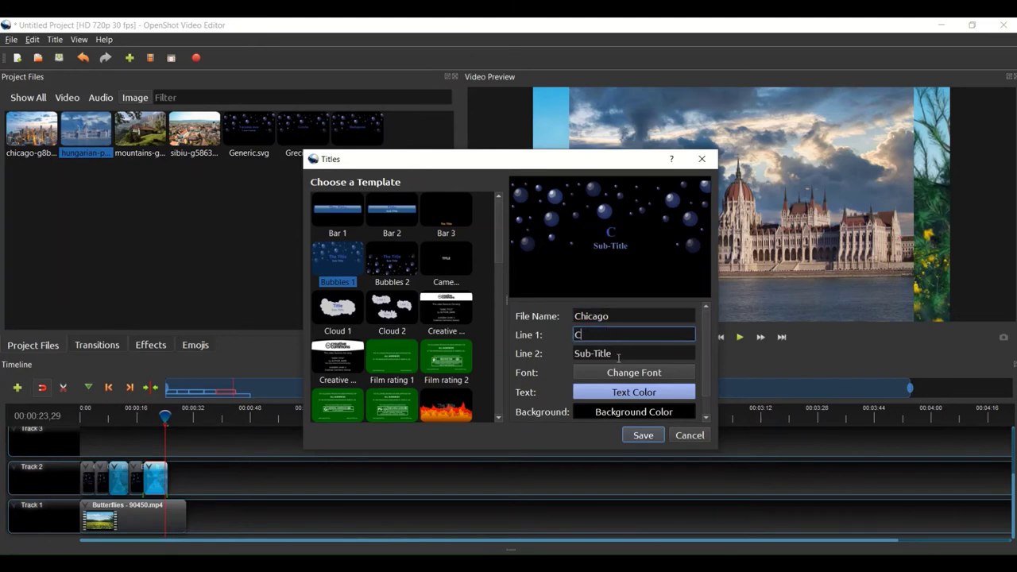
{"action": "type", "text": "hicago"}
{"action": "left_click", "coordinate": [616, 354]}
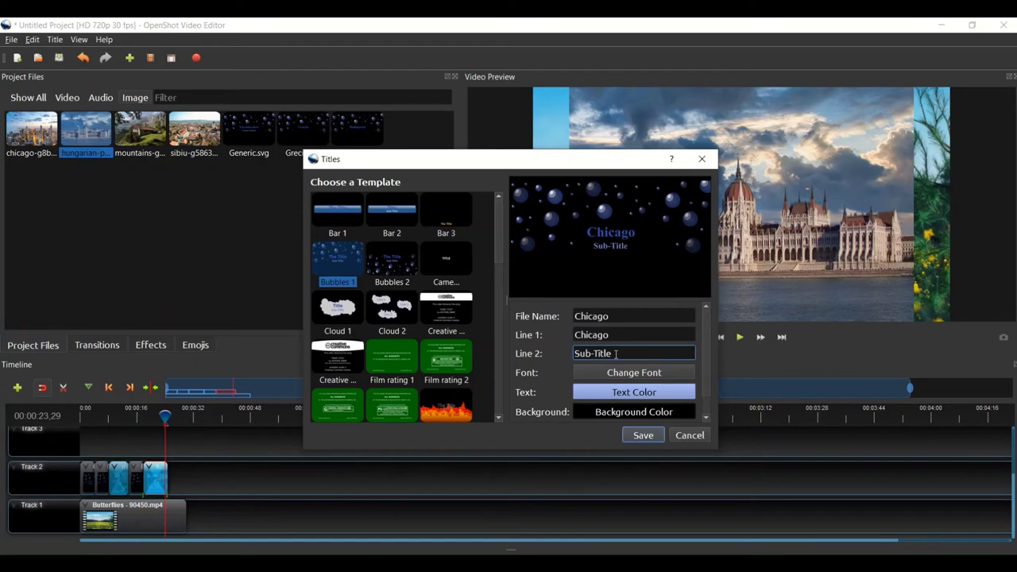
{"action": "key", "text": "BackSpace"}
{"action": "key", "text": "BackSpace"}
{"action": "key", "text": "BackSpace"}
{"action": "key", "text": "BackSpace"}
{"action": "key", "text": "BackSpace"}
{"action": "key", "text": "BackSpace"}
{"action": "key", "text": "BackSpace"}
{"action": "key", "text": "BackSpace"}
{"action": "key", "text": "BackSpace"}
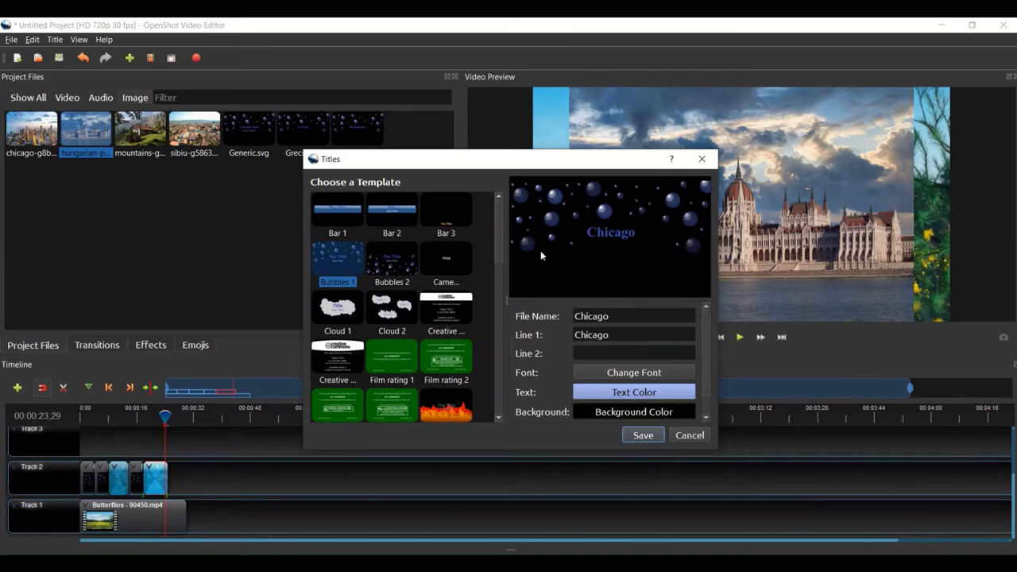
{"action": "left_click", "coordinate": [645, 436]}
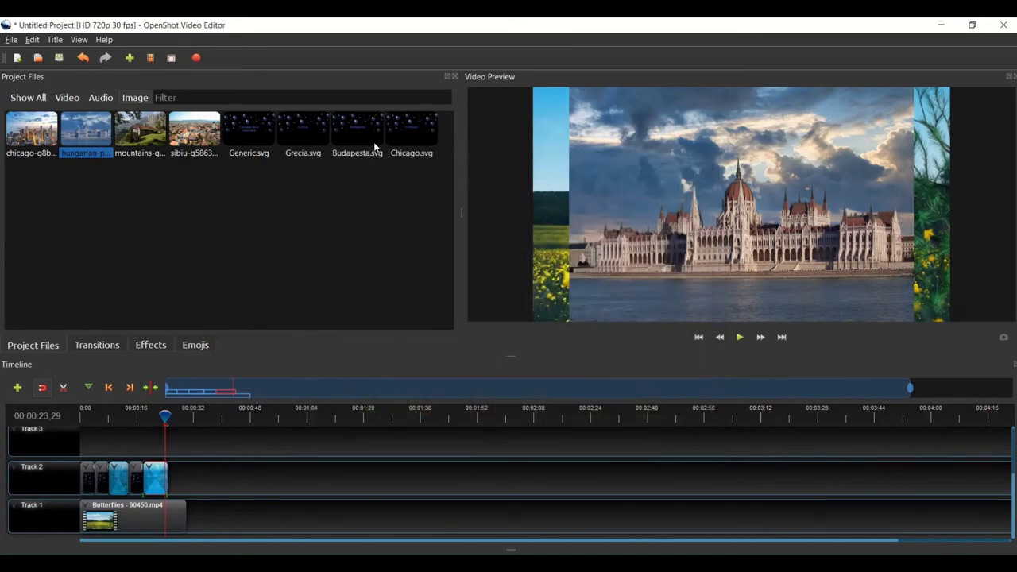
Place the Chicago.svg title on Track 2 directly after the hungarian photo.
{"action": "left_click", "coordinate": [425, 135]}
{"action": "left_click_drag", "start_coordinate": [418, 126], "coordinate": [176, 482]}
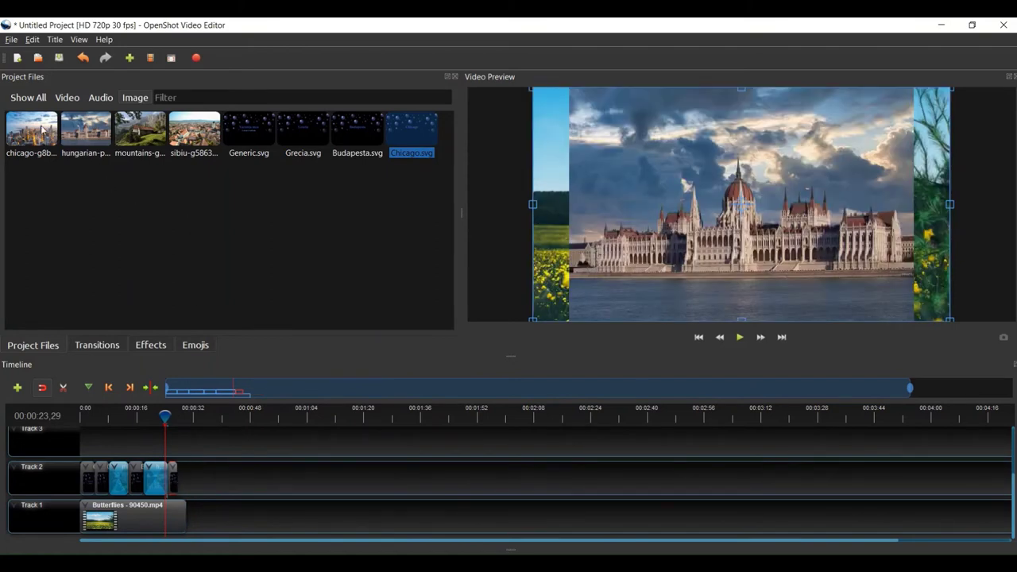
Place the chicago photo on Track 2 directly after the Chicago title and apply the Barr ripple 10 transition to it.
{"action": "left_click_drag", "start_coordinate": [32, 129], "coordinate": [186, 479]}
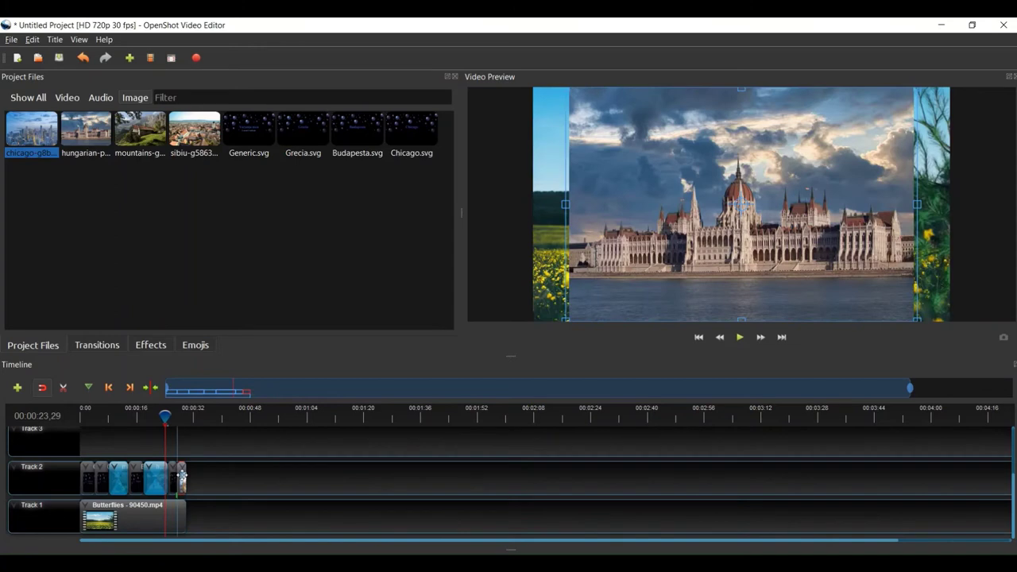
{"action": "left_click", "coordinate": [104, 345]}
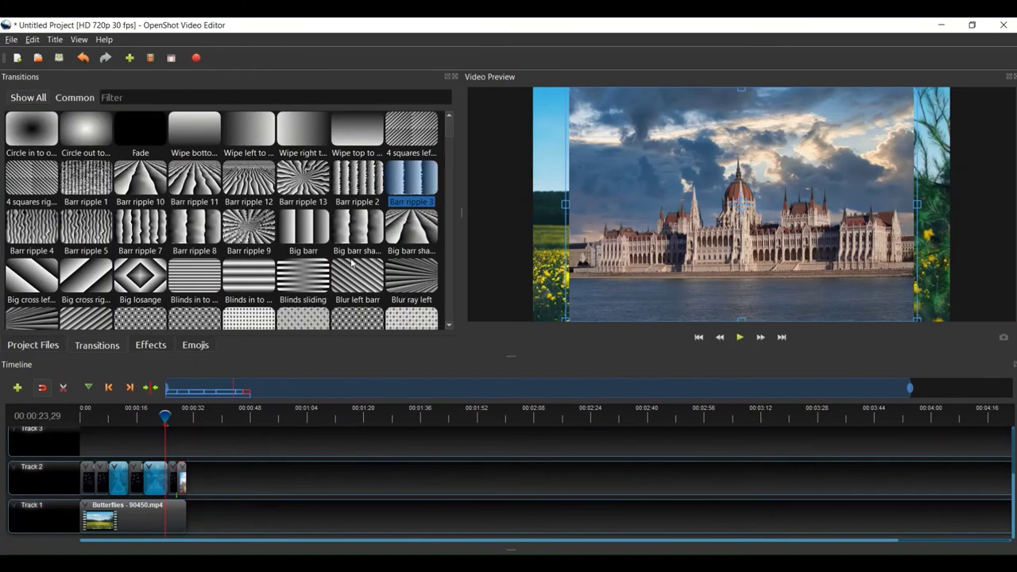
{"action": "left_click", "coordinate": [146, 181]}
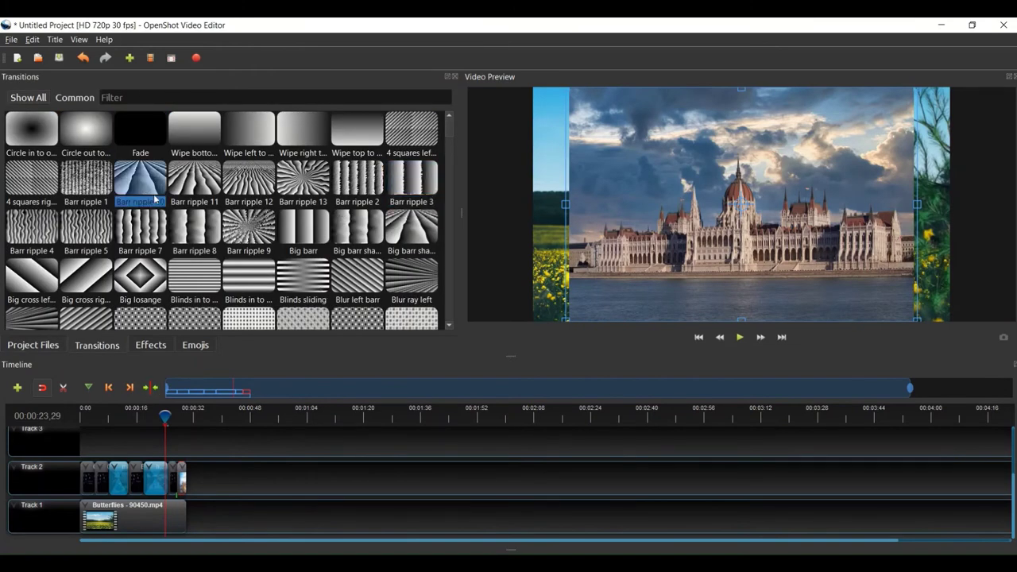
{"action": "left_click_drag", "start_coordinate": [146, 181], "coordinate": [189, 482]}
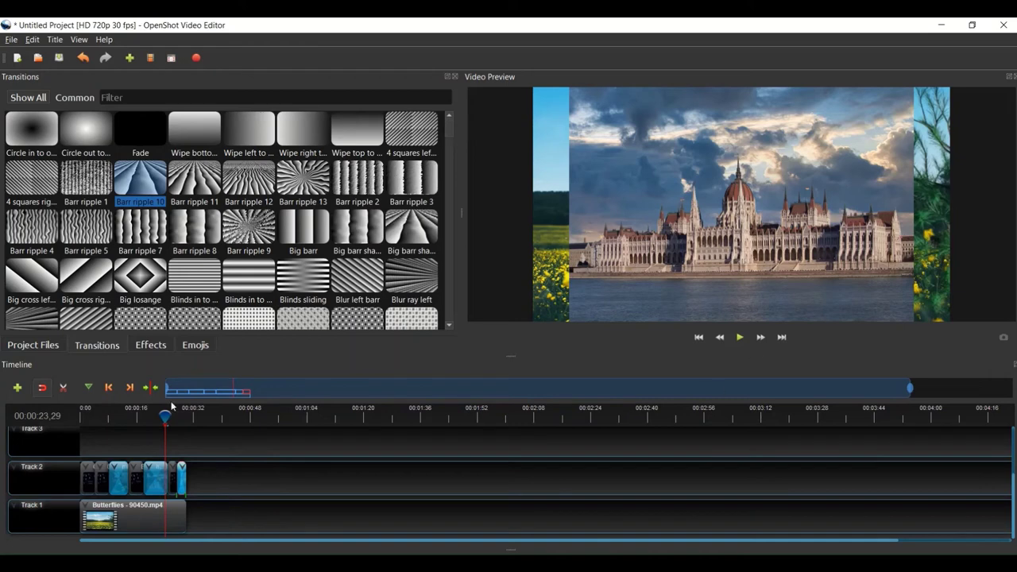
Preview the sequence from near the start to its end, return the playhead to the beginning and check the clips on Tracks 1 and 2.
{"action": "left_click_drag", "start_coordinate": [165, 416], "coordinate": [83, 415]}
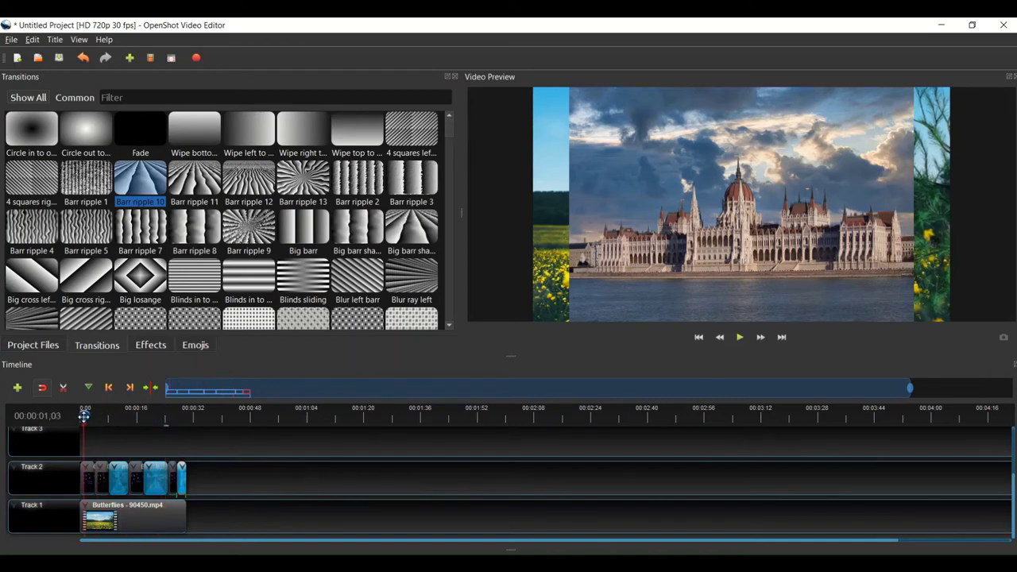
{"action": "left_click", "coordinate": [739, 337]}
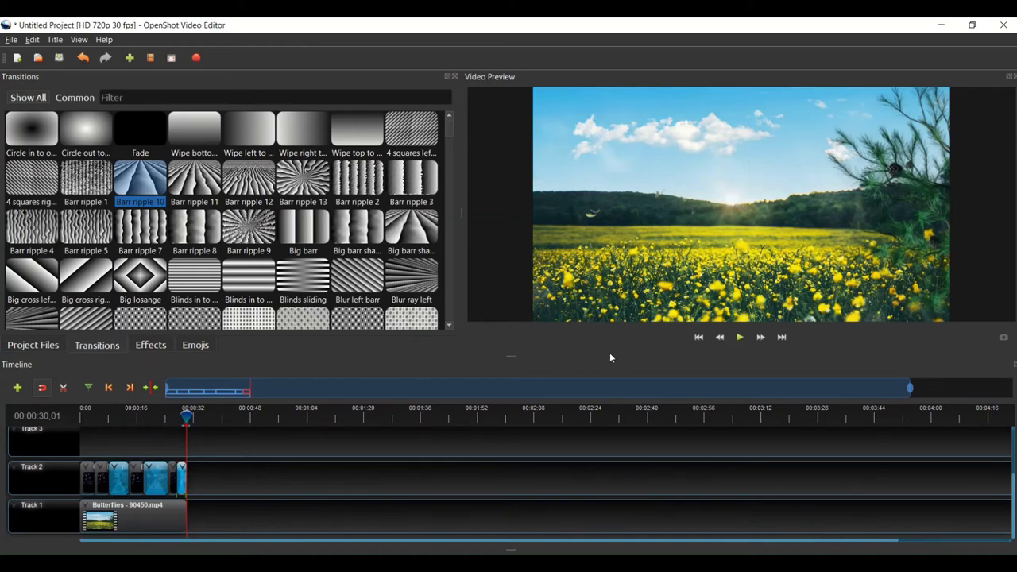
{"action": "left_click", "coordinate": [163, 517]}
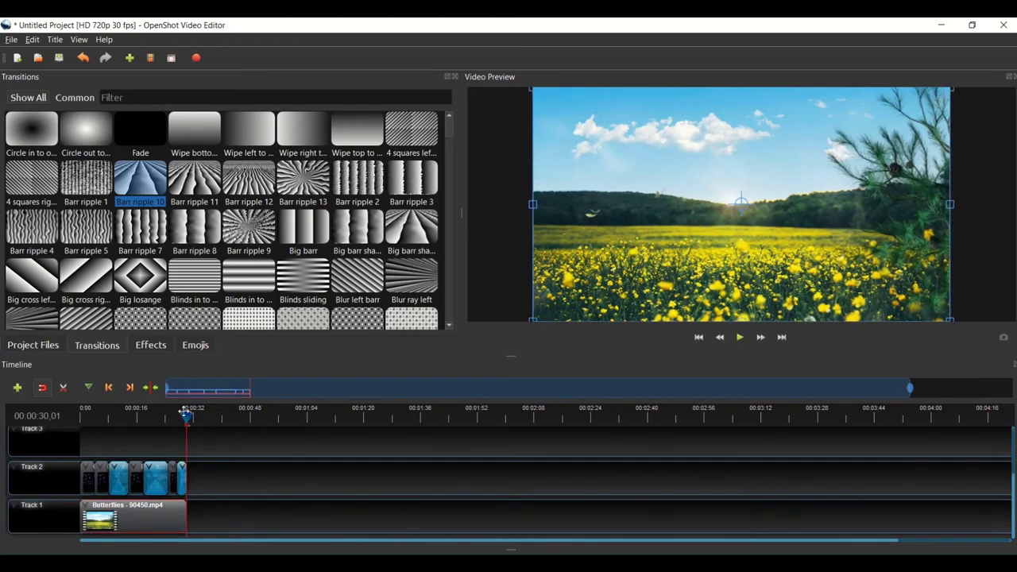
{"action": "left_click_drag", "start_coordinate": [183, 414], "coordinate": [80, 414]}
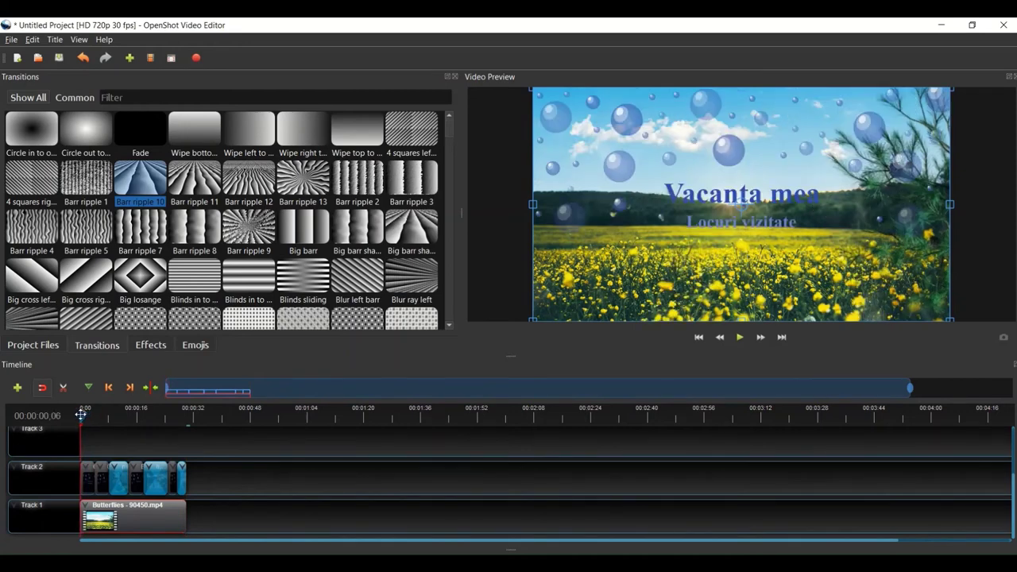
{"action": "left_click", "coordinate": [89, 483]}
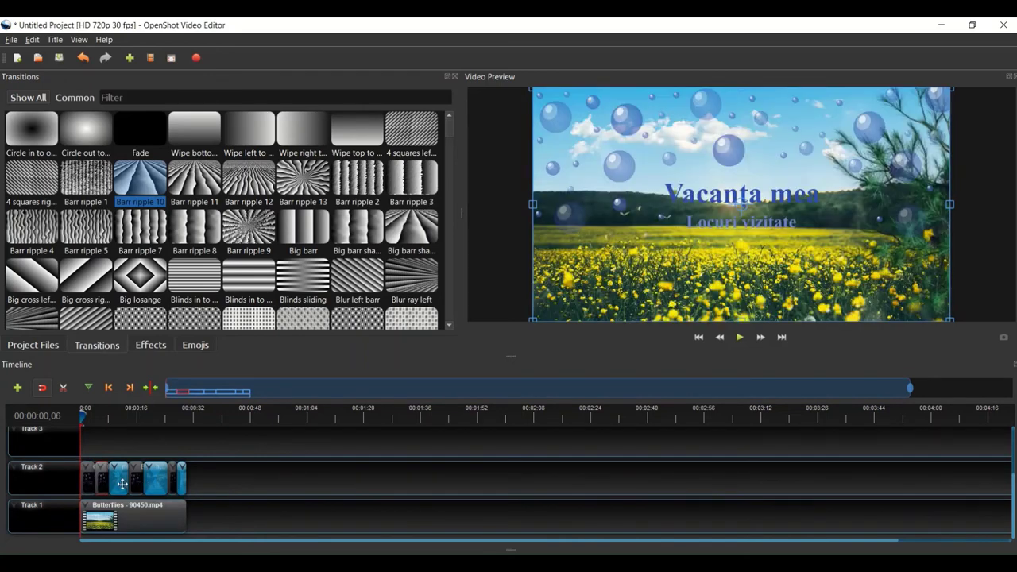
{"action": "left_click", "coordinate": [179, 520]}
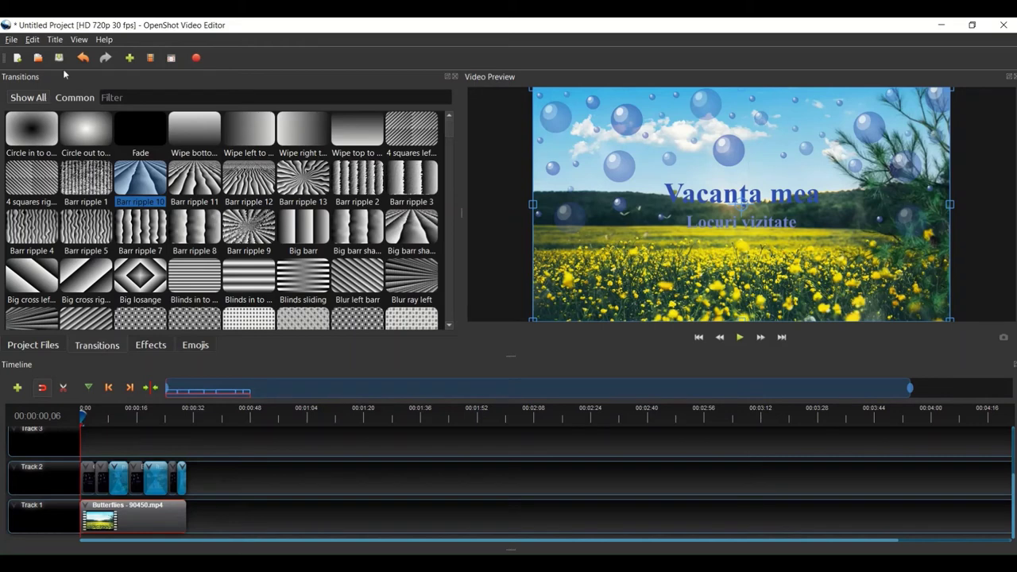
Place the 1_2.mp3 audio file at the start of Track 3 and preview the sequence with it.
{"action": "left_click", "coordinate": [24, 346]}
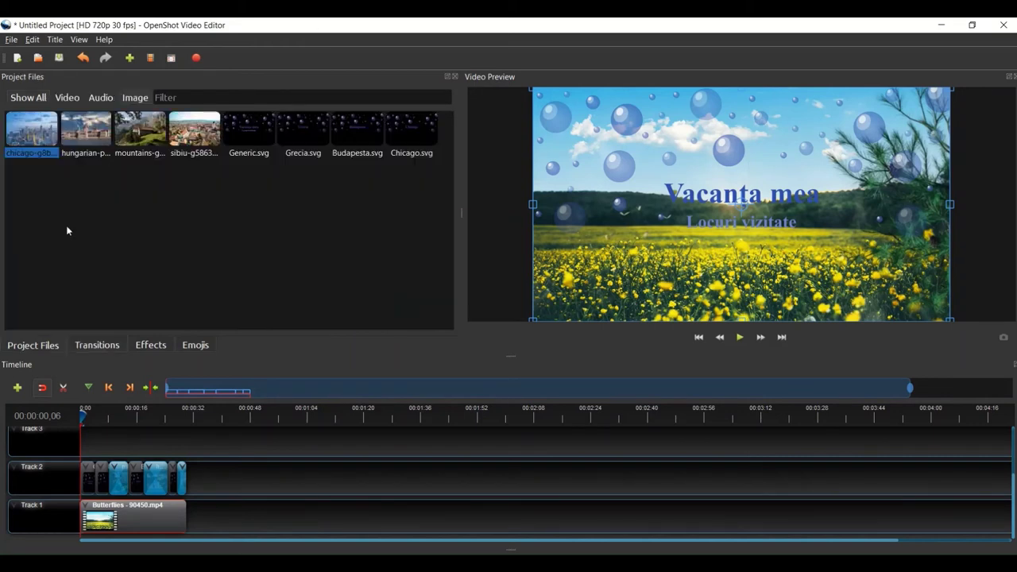
{"action": "left_click", "coordinate": [101, 97]}
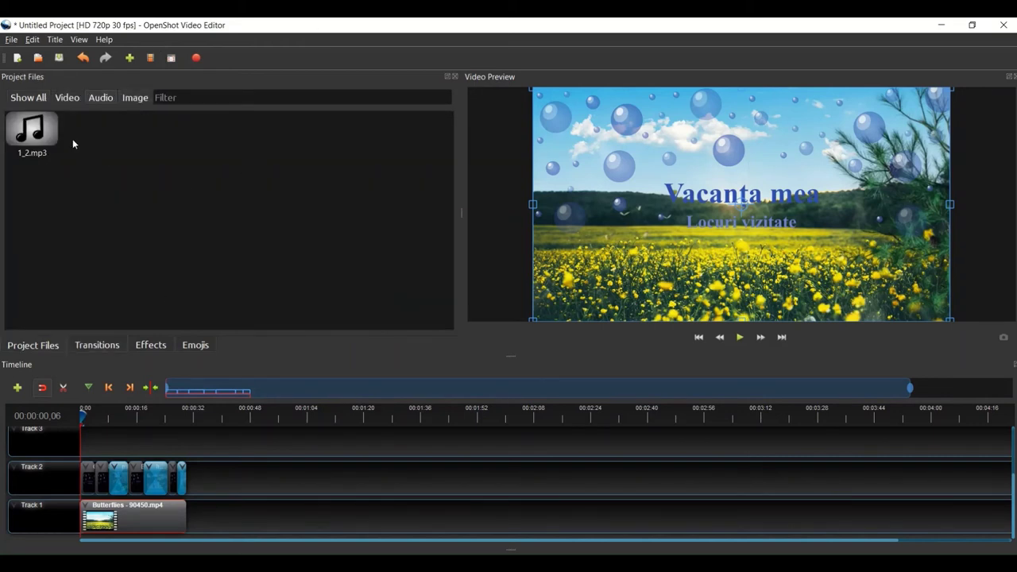
{"action": "left_click", "coordinate": [46, 129]}
{"action": "left_click_drag", "start_coordinate": [36, 121], "coordinate": [87, 437]}
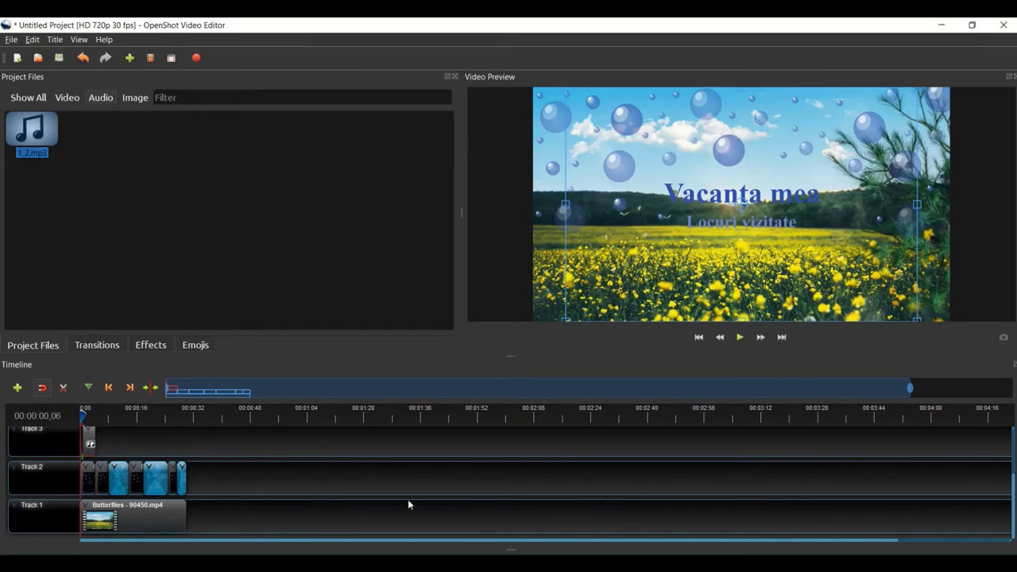
{"action": "mouse_move", "coordinate": [95, 442]}
{"action": "left_mouse_down"}
{"action": "mouse_move", "coordinate": [166, 445]}
{"action": "mouse_move", "coordinate": [90, 445]}
{"action": "left_mouse_up"}
{"action": "left_click", "coordinate": [738, 338]}
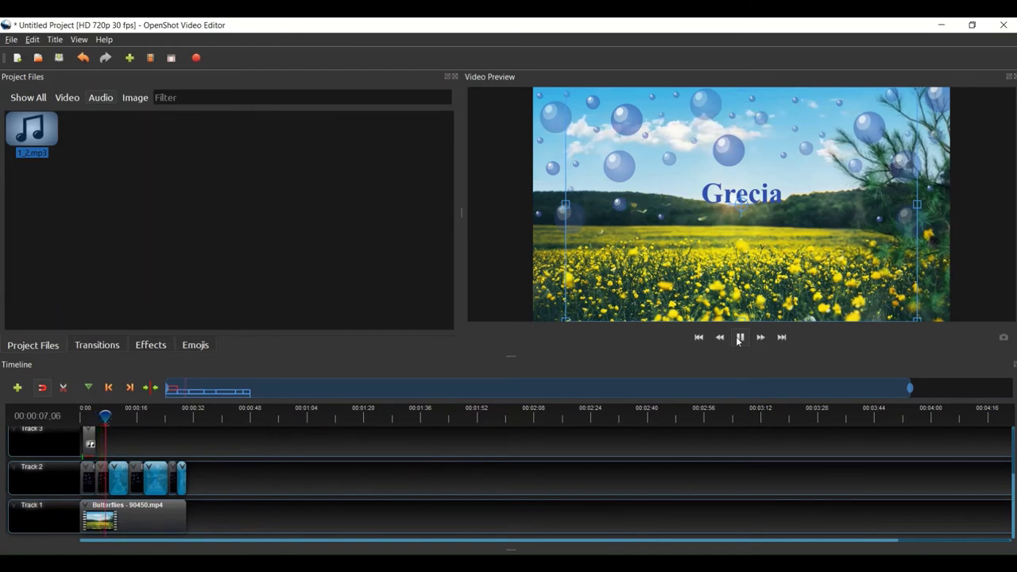
{"action": "left_click", "coordinate": [738, 340]}
Remove 1_2.mp3 from the project and import the-cradle-of-your-soul-15700 from the D: drive as its replacement.
{"action": "right_click", "coordinate": [37, 132]}
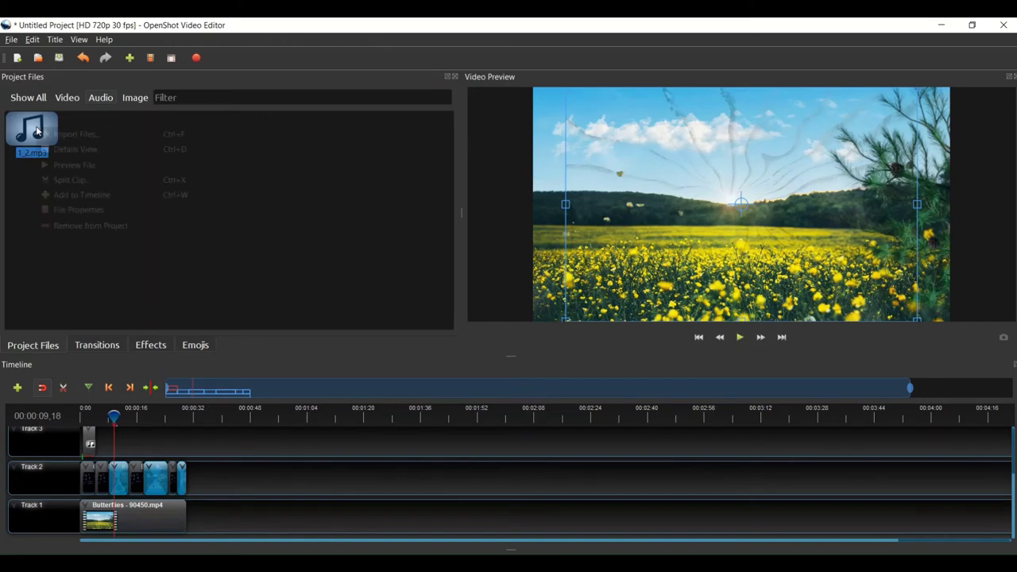
{"action": "left_click", "coordinate": [97, 227]}
{"action": "left_click", "coordinate": [130, 57]}
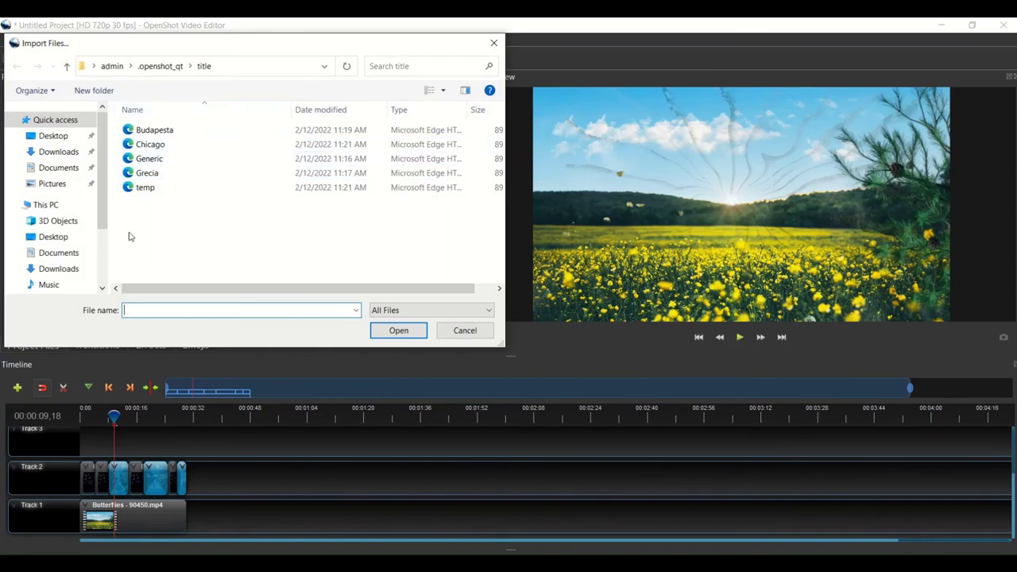
{"action": "scroll", "coordinate": [52, 266], "scroll_direction": "down", "scroll_amount": 2}
{"action": "left_click", "coordinate": [62, 259]}
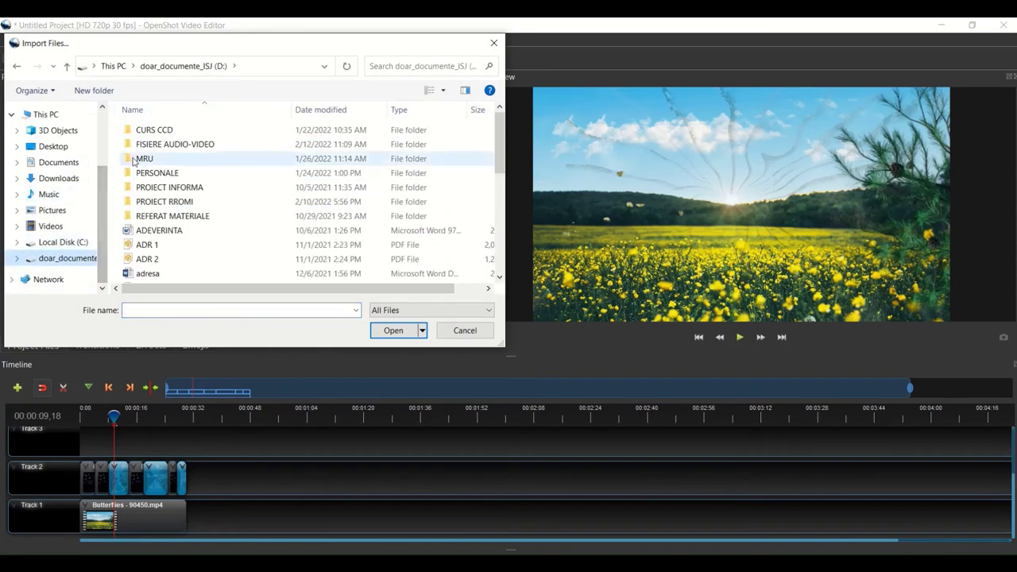
{"action": "double_click", "coordinate": [155, 144]}
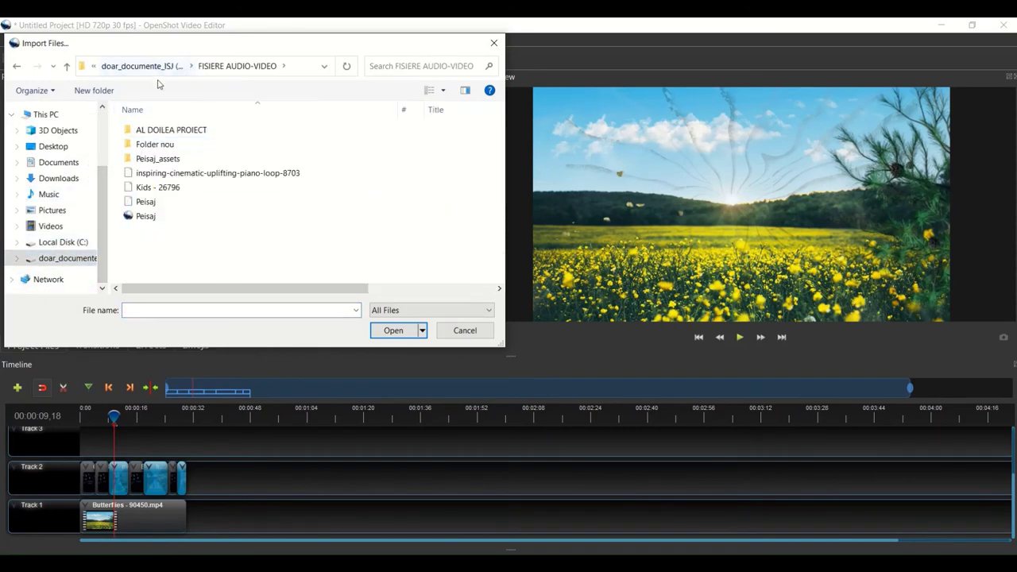
{"action": "double_click", "coordinate": [170, 143]}
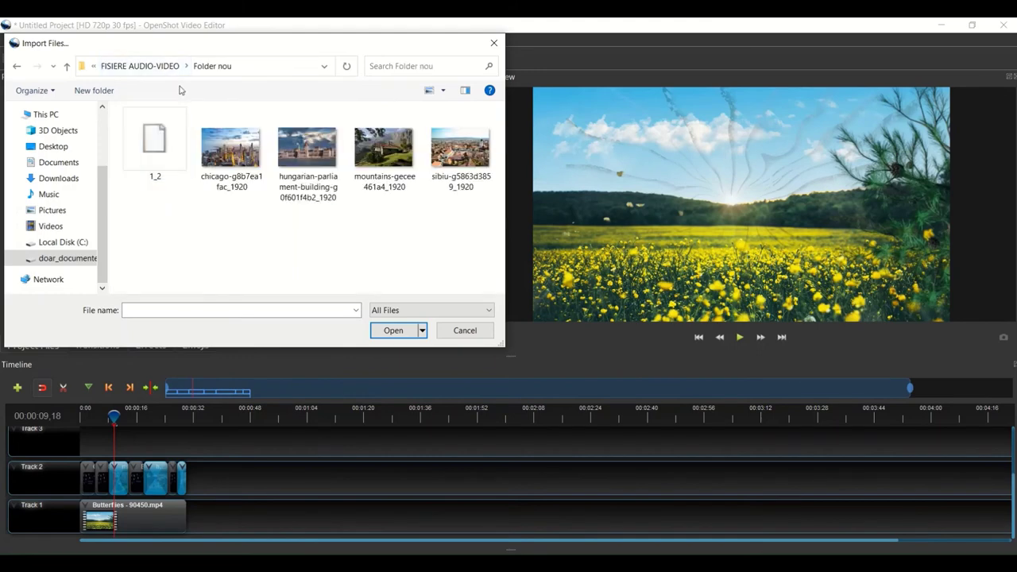
{"action": "left_click", "coordinate": [67, 258]}
{"action": "scroll", "coordinate": [224, 214], "scroll_direction": "down", "scroll_amount": 2}
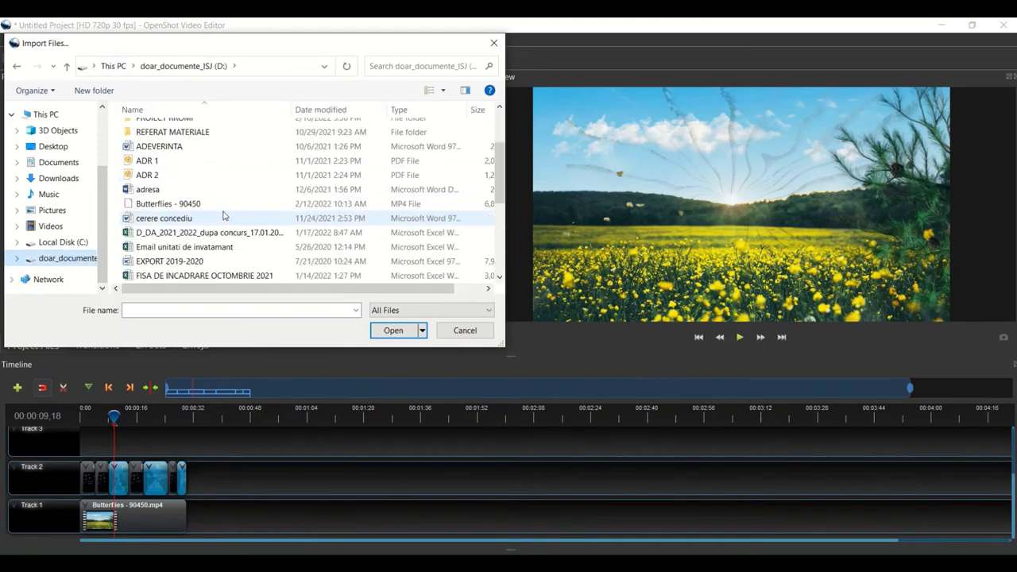
{"action": "scroll", "coordinate": [223, 214], "scroll_direction": "down", "scroll_amount": 2}
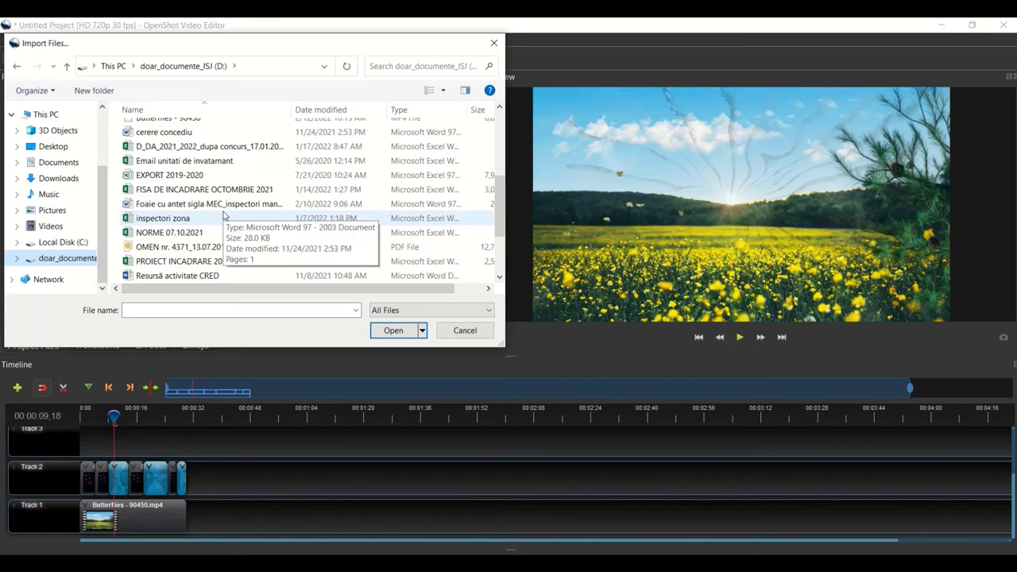
{"action": "scroll", "coordinate": [223, 214], "scroll_direction": "down", "scroll_amount": 2}
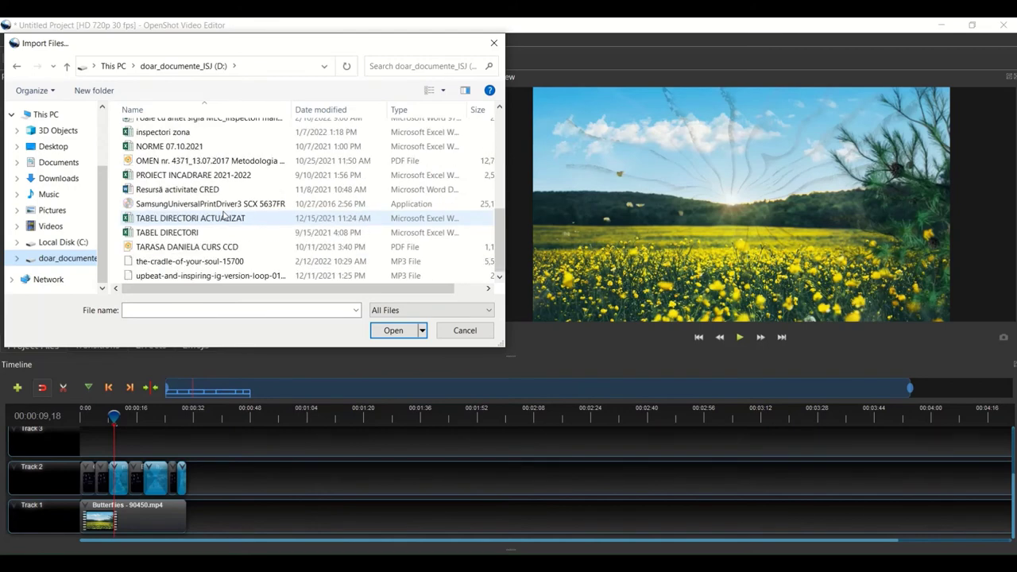
{"action": "left_click", "coordinate": [189, 261]}
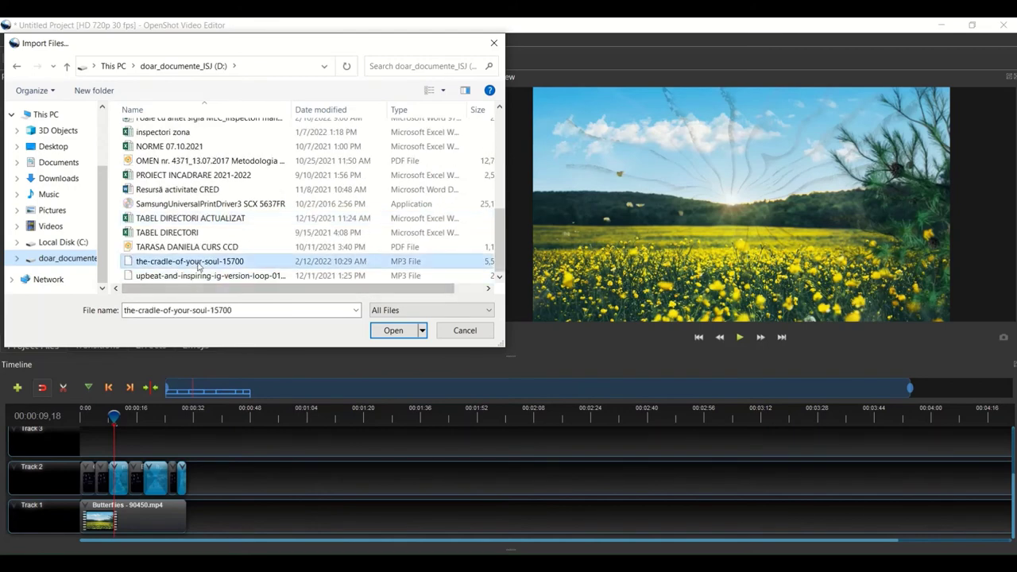
{"action": "left_click", "coordinate": [391, 331]}
Place the-cradle-of-your-soul-15700.mp3 at the start of Track 3 and preview the sequence from near the start with the music.
{"action": "left_click", "coordinate": [45, 131]}
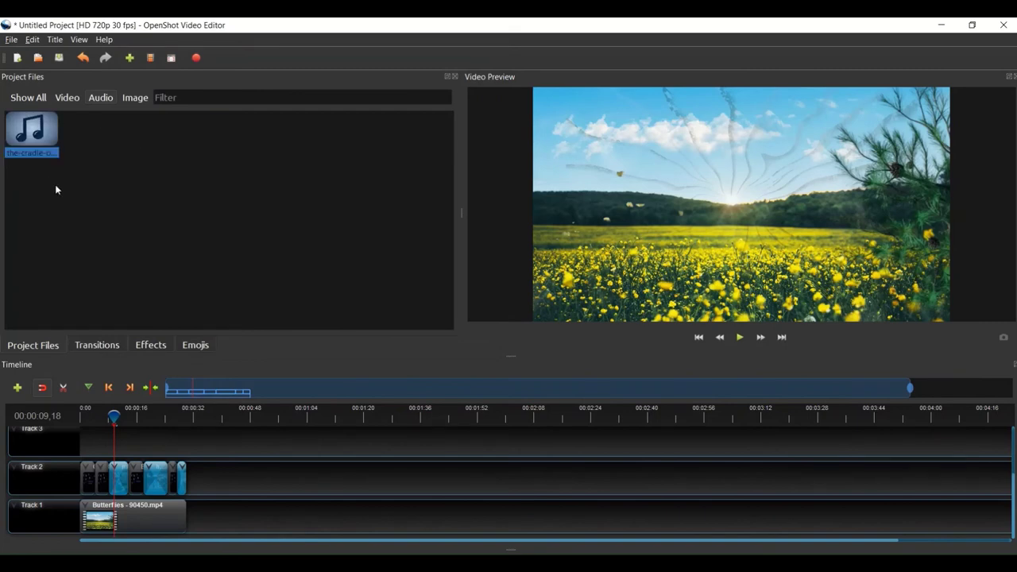
{"action": "left_click_drag", "start_coordinate": [37, 130], "coordinate": [82, 427]}
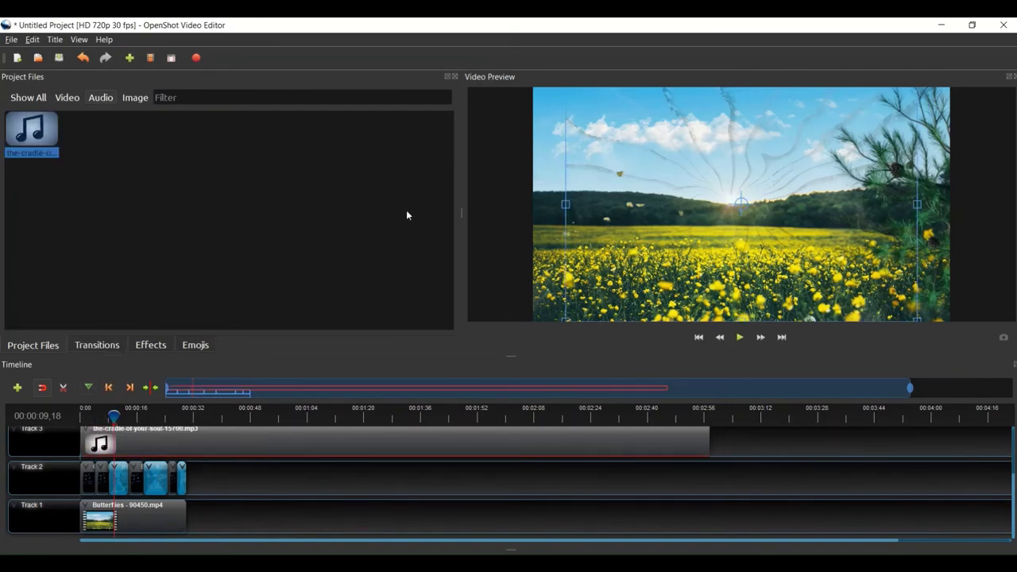
{"action": "left_click_drag", "start_coordinate": [111, 417], "coordinate": [88, 415]}
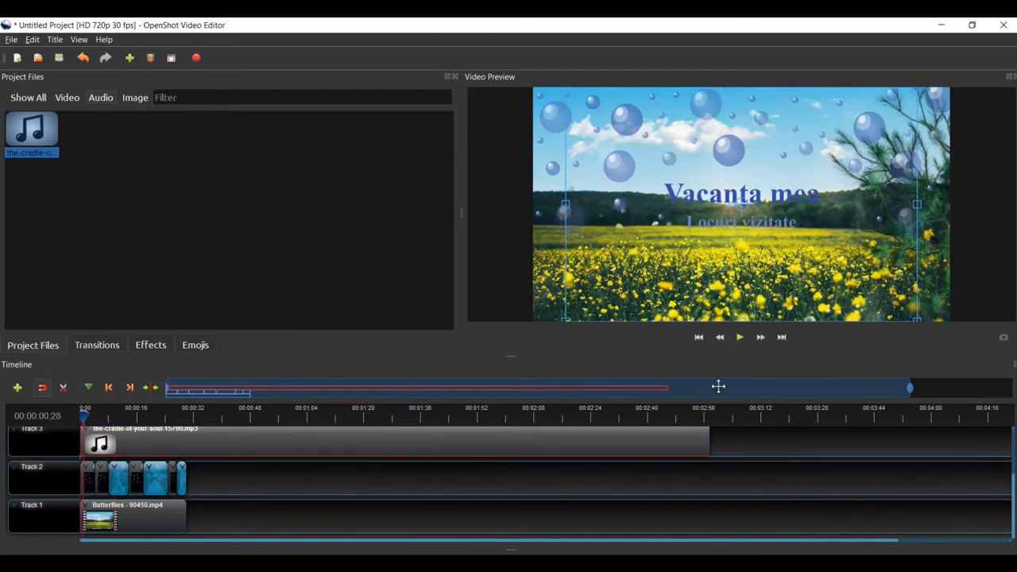
{"action": "left_click", "coordinate": [740, 337]}
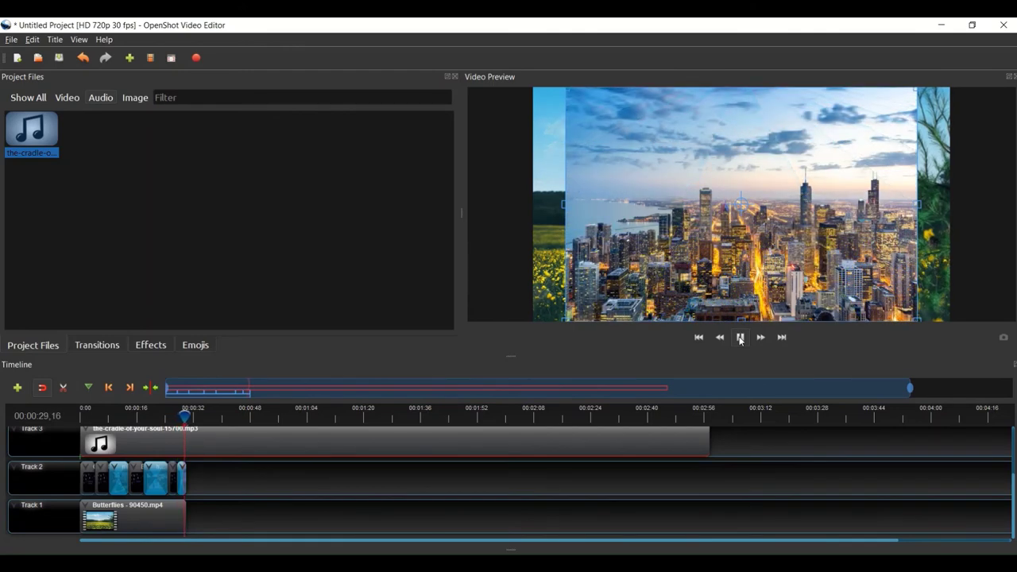
{"action": "left_click", "coordinate": [740, 338]}
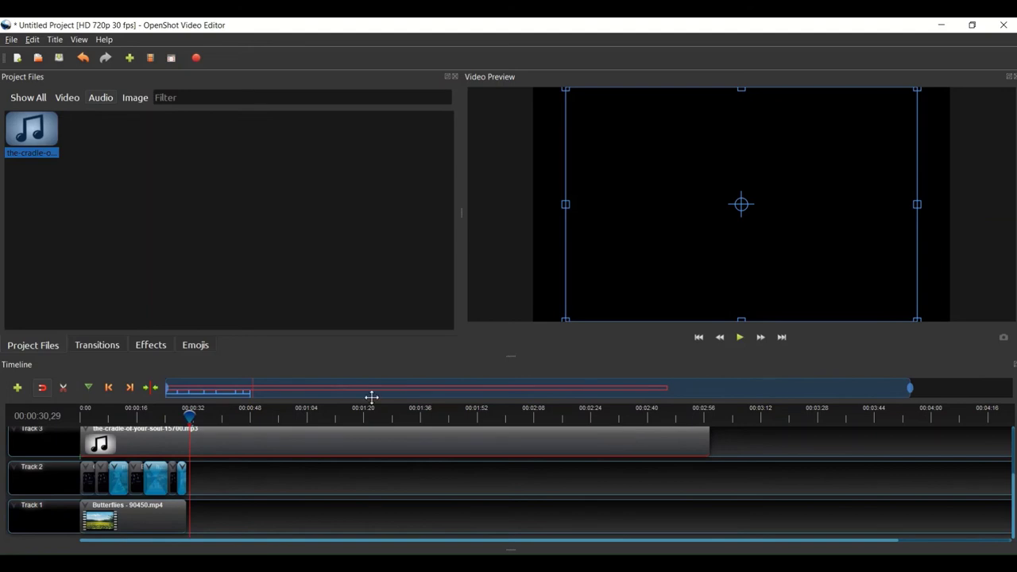
Split the music clip on Track 3 at the playhead just past the end of the background video and remove the excess part.
{"action": "left_click", "coordinate": [63, 388]}
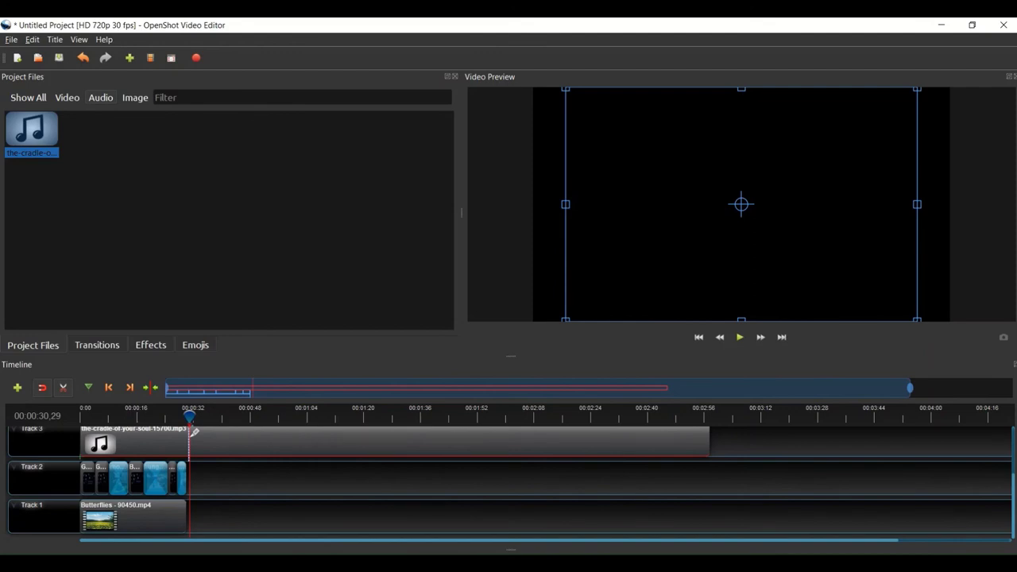
{"action": "left_click", "coordinate": [192, 432]}
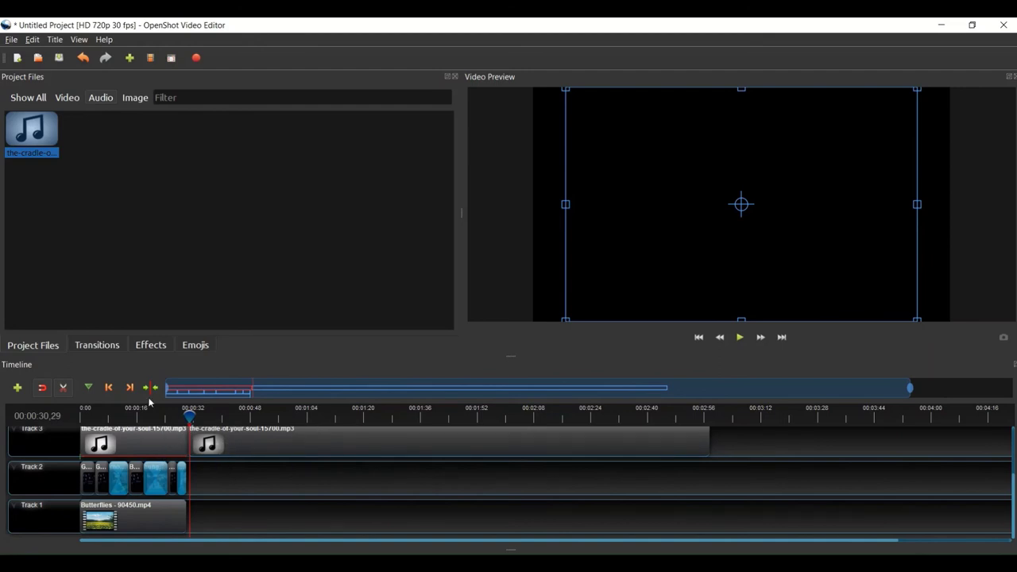
{"action": "left_click", "coordinate": [65, 388]}
{"action": "left_click", "coordinate": [309, 442]}
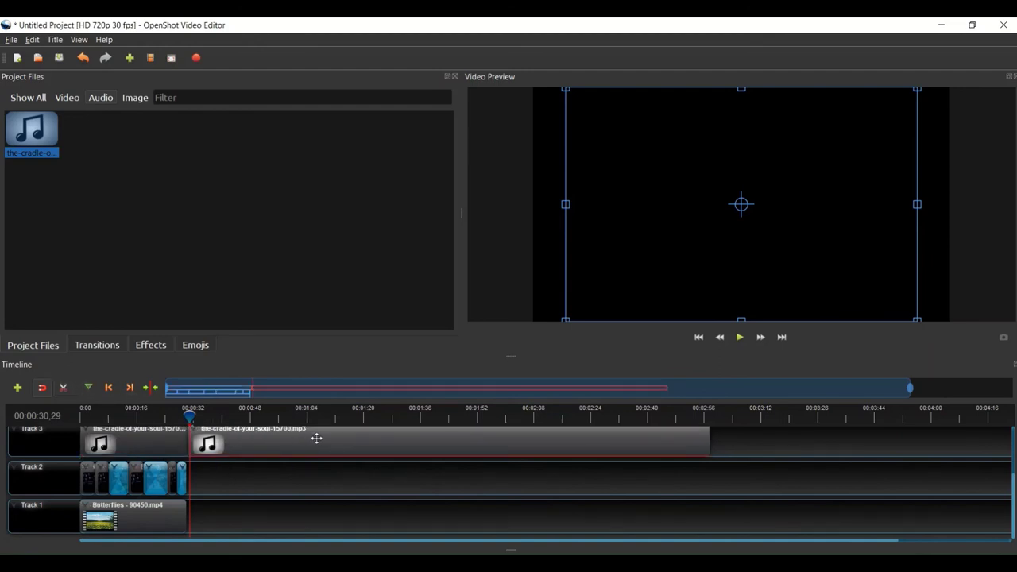
{"action": "right_click", "coordinate": [317, 442]}
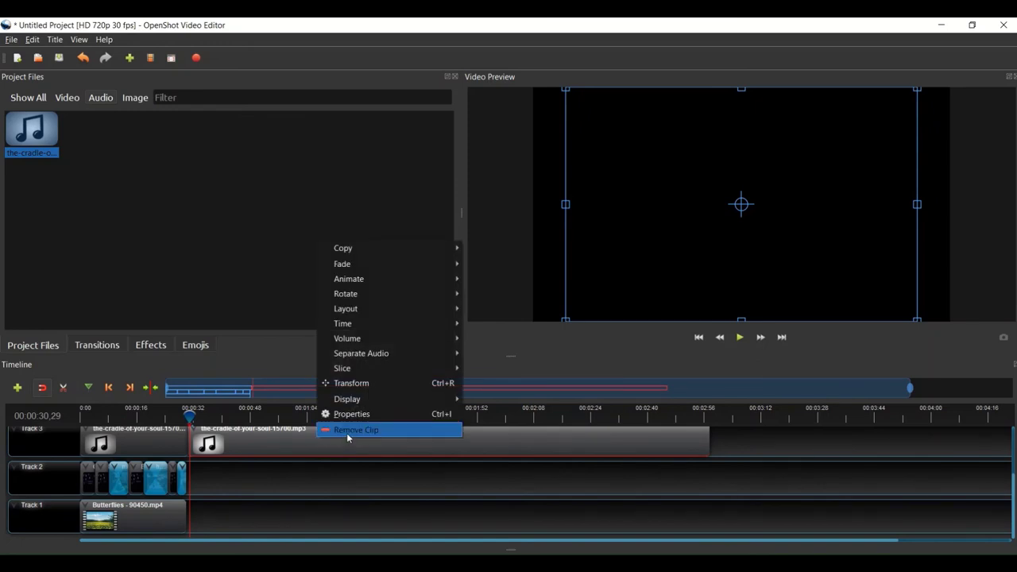
{"action": "left_click", "coordinate": [347, 437]}
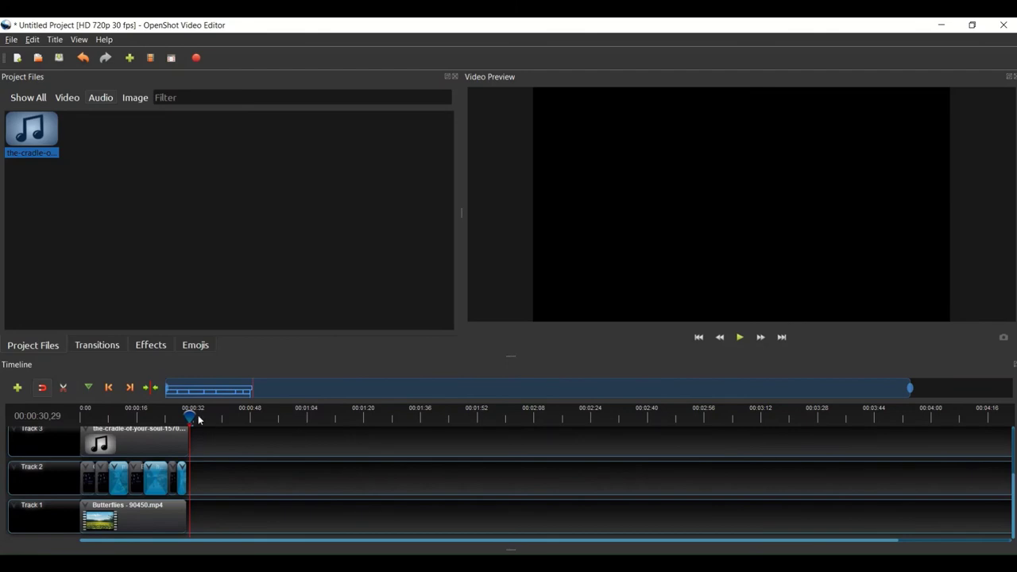
Preview the sequence with the trimmed music from about 14 seconds to the end.
{"action": "mouse_move", "coordinate": [114, 415]}
{"action": "left_mouse_down"}
{"action": "mouse_move", "coordinate": [92, 415]}
{"action": "mouse_move", "coordinate": [129, 425]}
{"action": "left_mouse_up"}
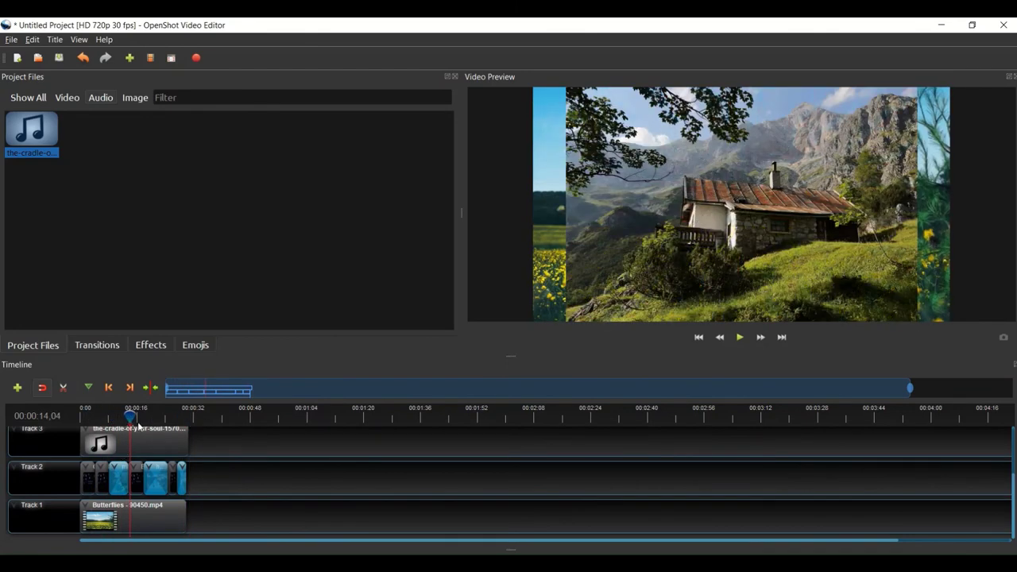
{"action": "left_click", "coordinate": [740, 338]}
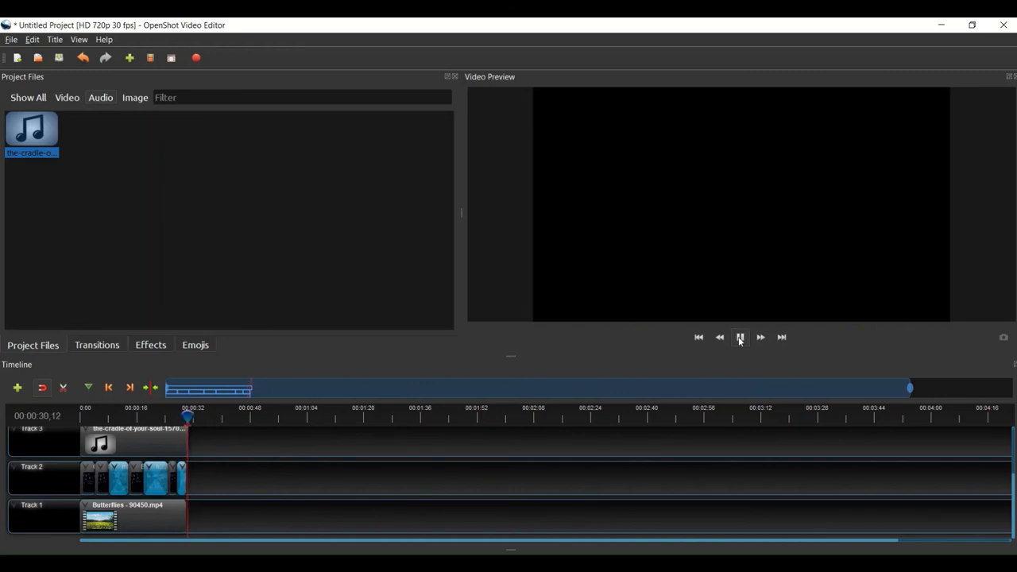
Stop the preview and return the playhead to the start of the timeline.
{"action": "left_click", "coordinate": [740, 338]}
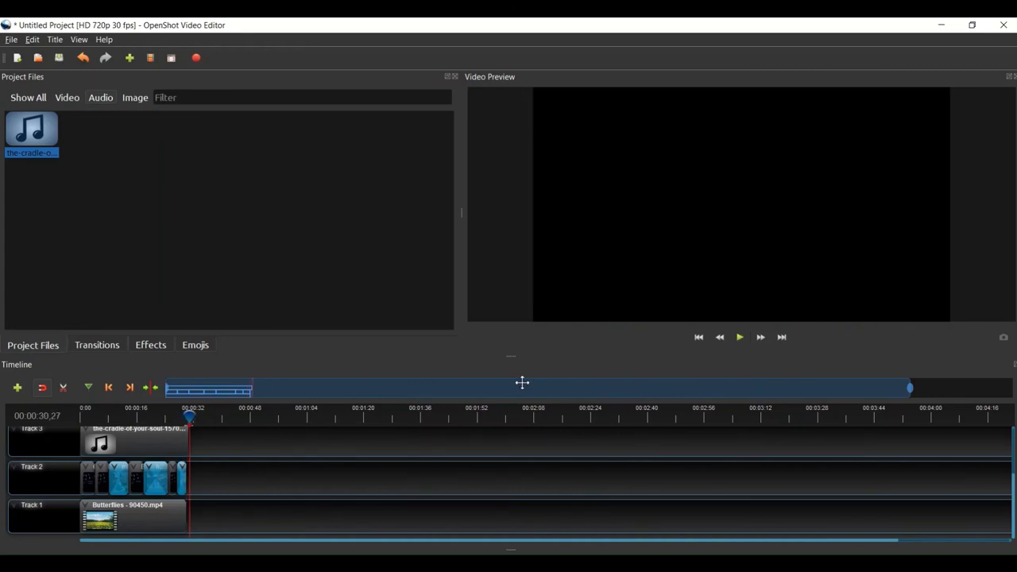
{"action": "left_click_drag", "start_coordinate": [191, 414], "coordinate": [80, 422]}
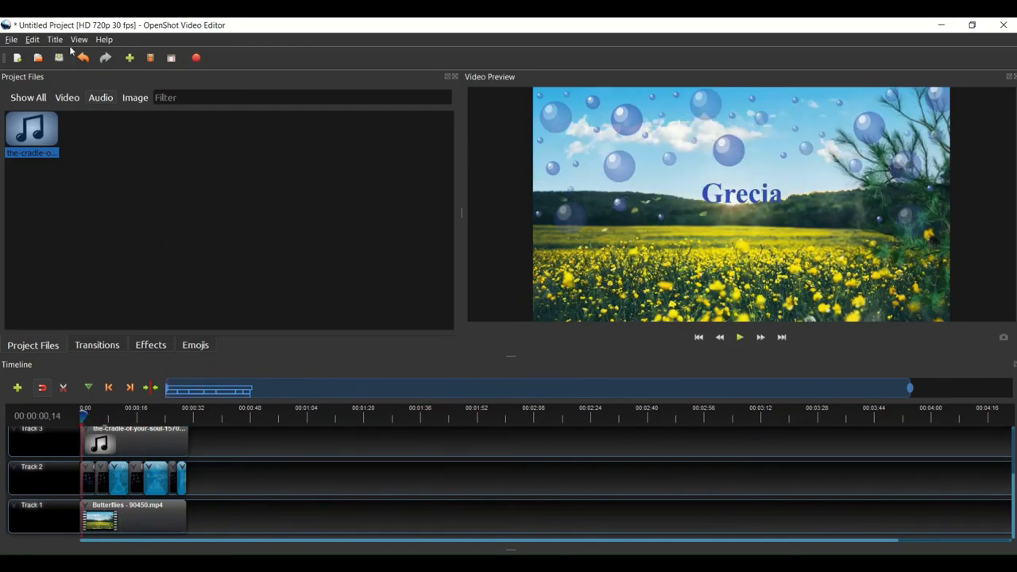
Start a video export of the project and name the output file "Vacanta mea".
{"action": "left_click", "coordinate": [11, 40]}
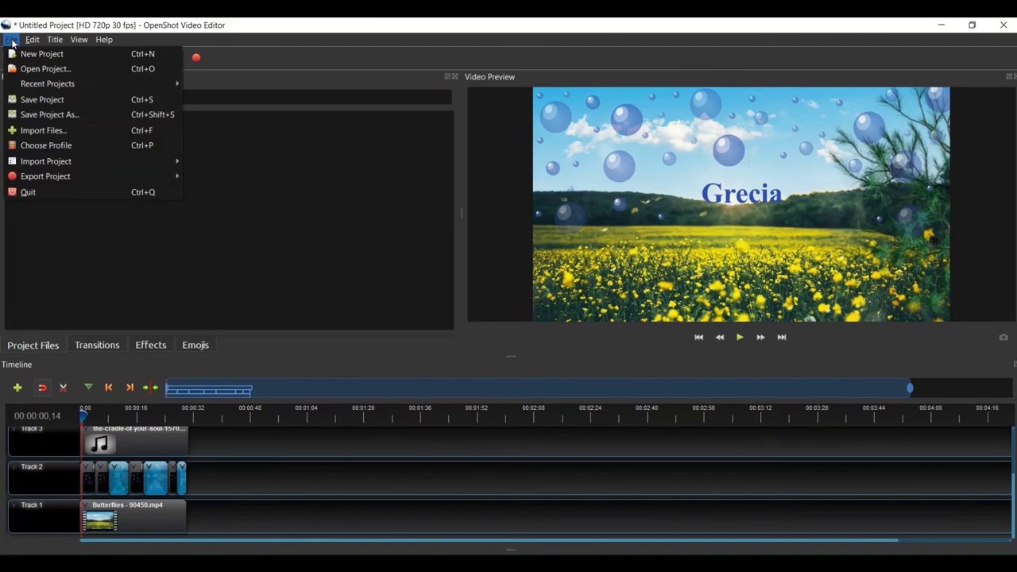
{"action": "mouse_move", "coordinate": [68, 176]}
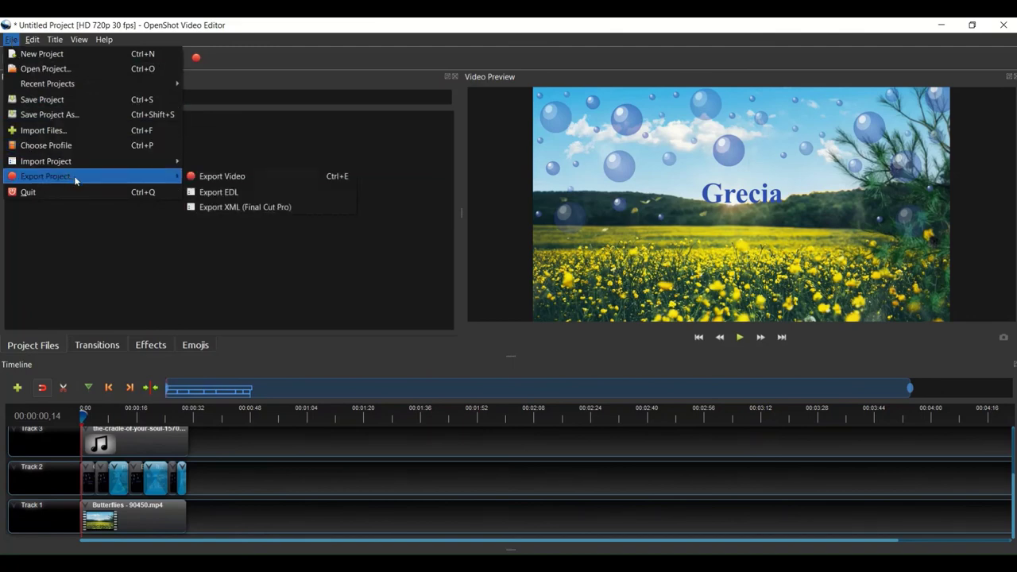
{"action": "left_click", "coordinate": [209, 180]}
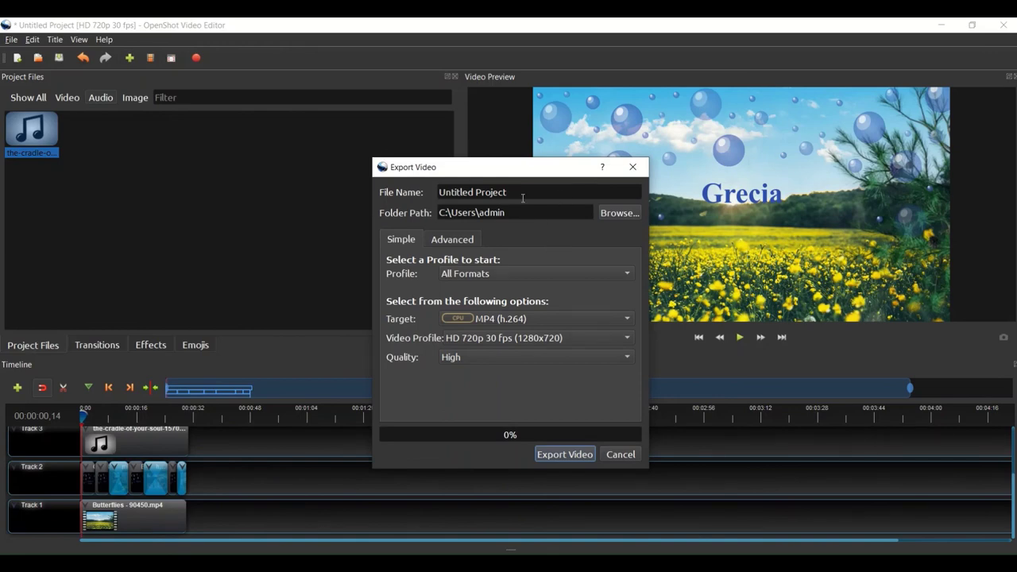
{"action": "triple_click", "coordinate": [486, 191]}
{"action": "key", "text": "BackSpace"}
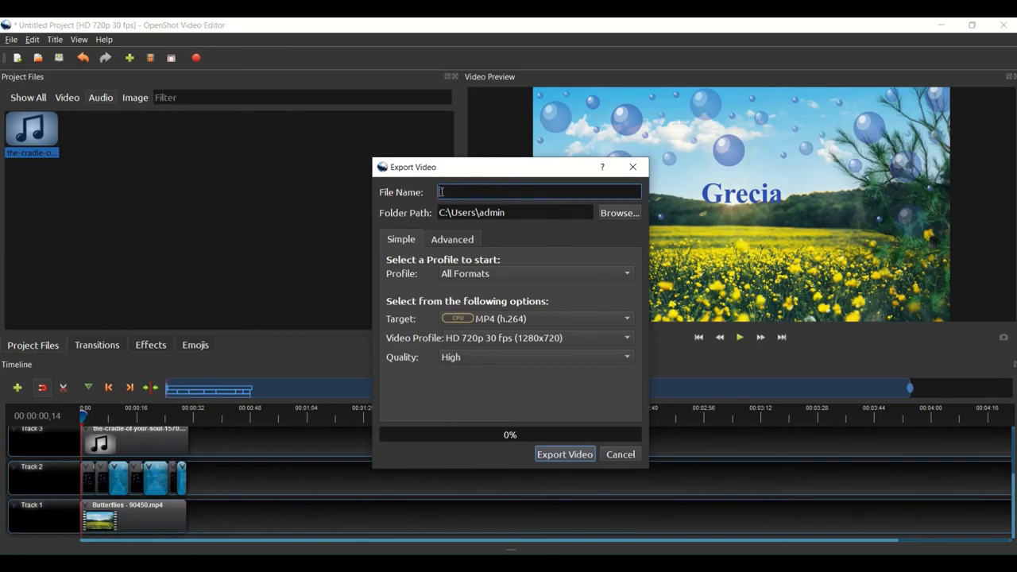
{"action": "type", "text": "Vacanta mea"}
Set the export destination to FISIERE AUDIO-VIDEO/Folder nou on the D: drive and export the video.
{"action": "left_click", "coordinate": [619, 213]}
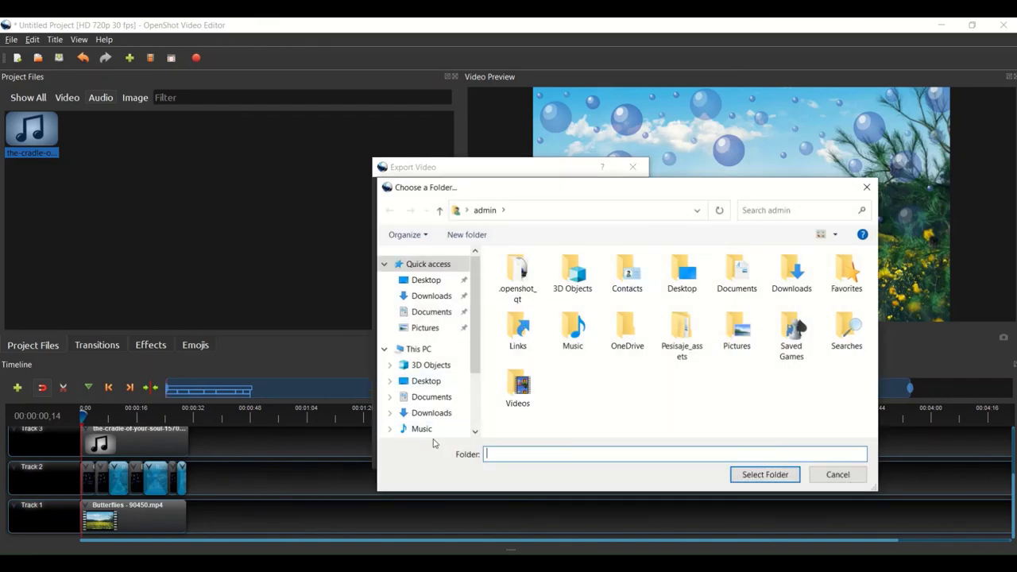
{"action": "scroll", "coordinate": [453, 405], "scroll_direction": "down", "scroll_amount": 2}
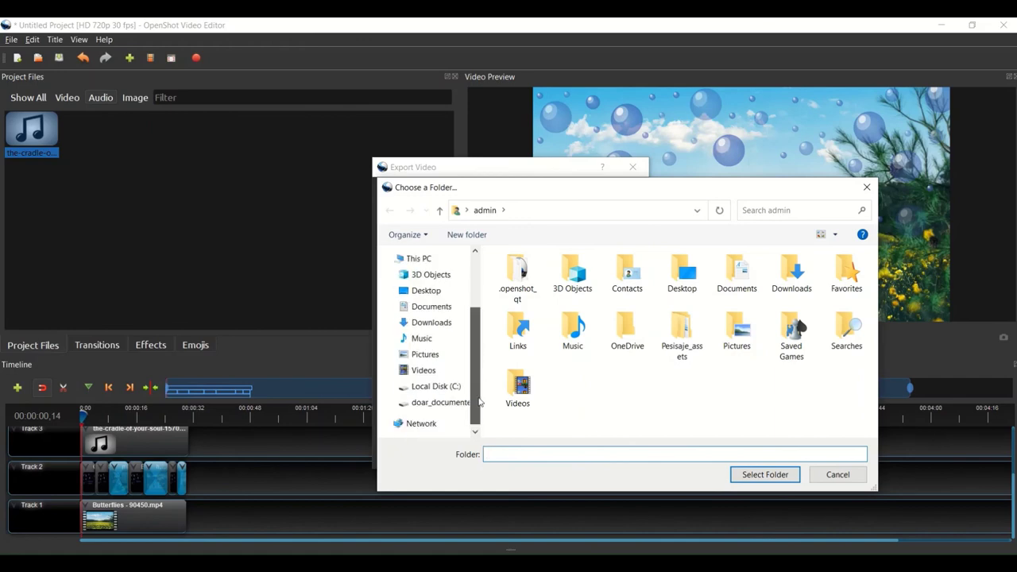
{"action": "left_click", "coordinate": [439, 403]}
{"action": "double_click", "coordinate": [541, 289]}
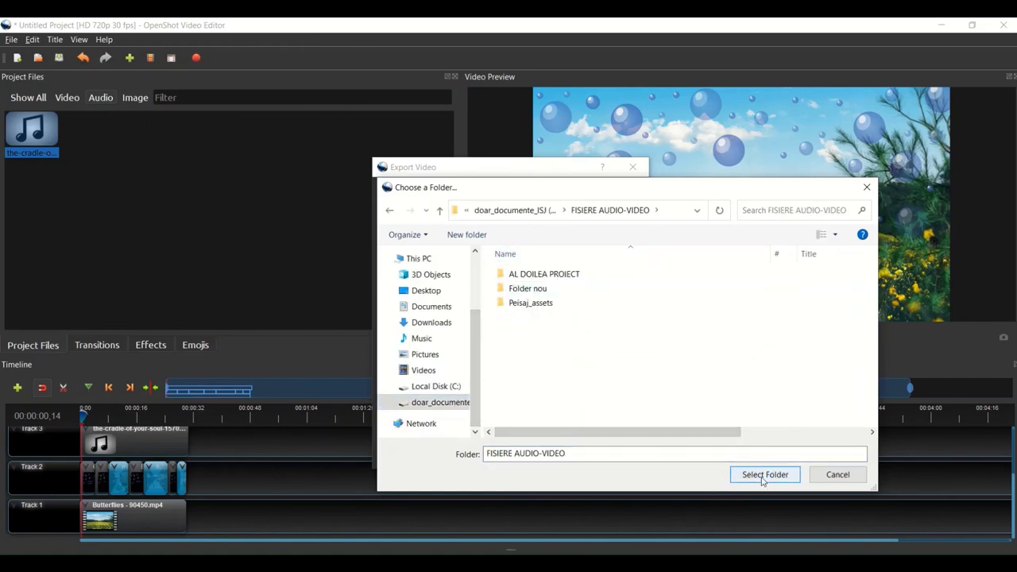
{"action": "double_click", "coordinate": [529, 288]}
{"action": "left_click", "coordinate": [765, 476]}
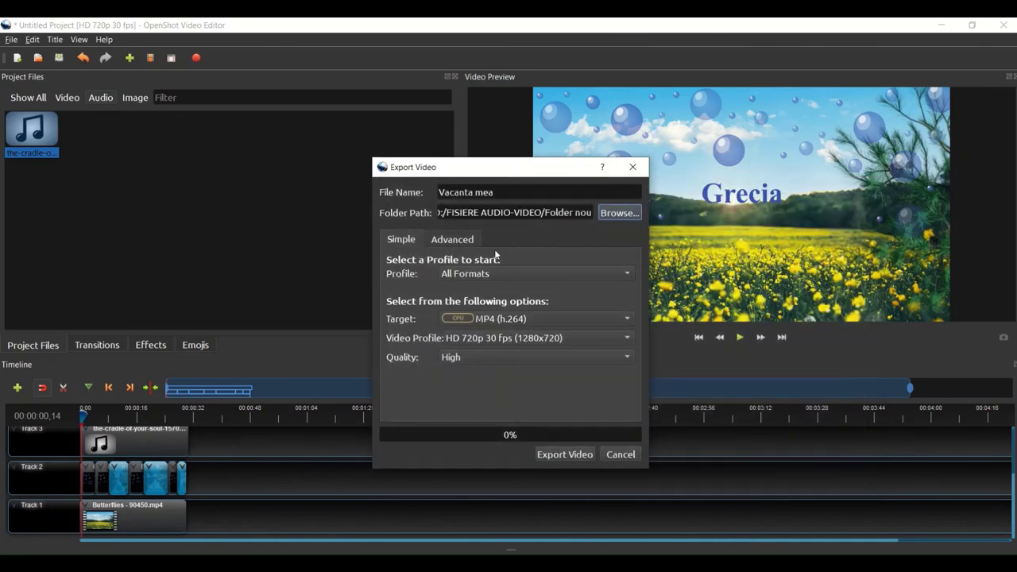
{"action": "left_click", "coordinate": [572, 458]}
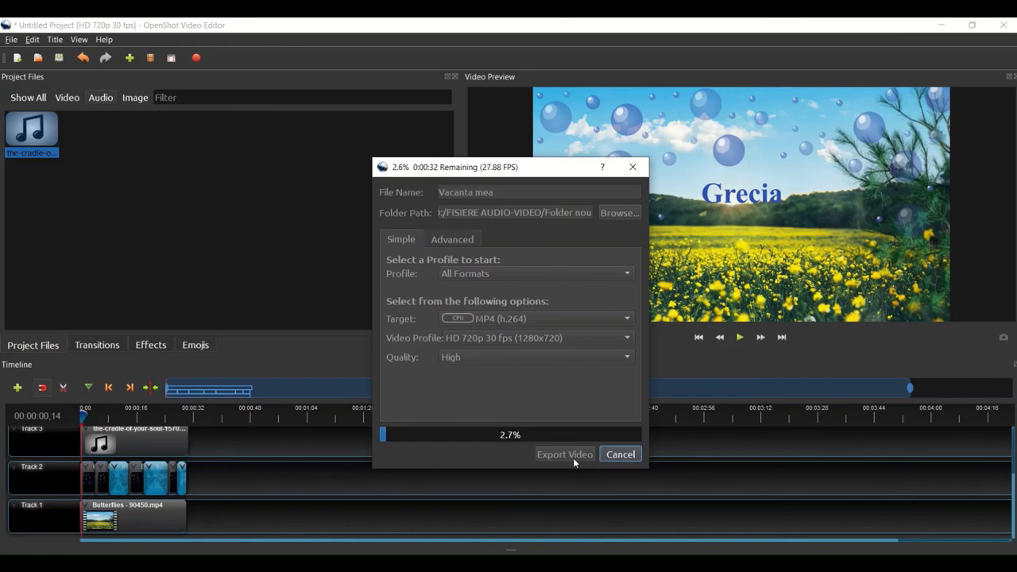